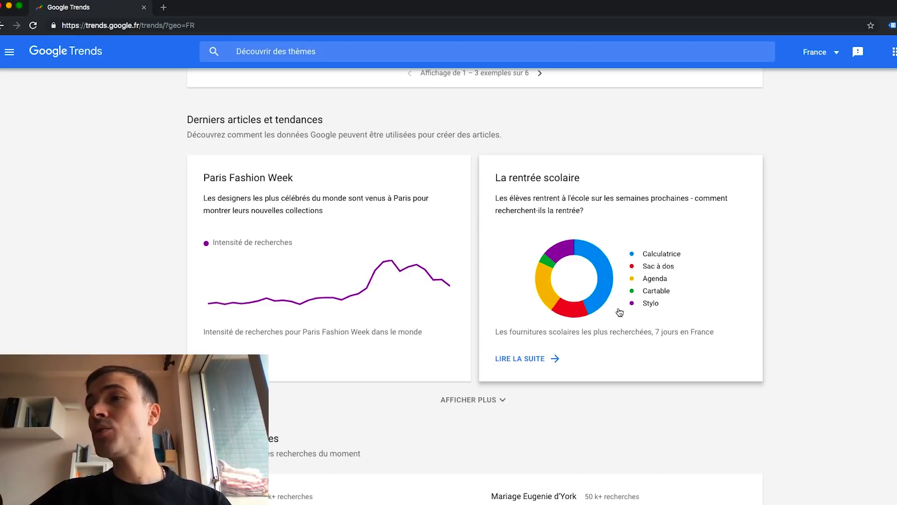
# Look over the homepage sections and open the full list of popular searches under Tendances récentes.
pyautogui.scroll(-4, 694, 293)
pyautogui.scroll(2, 682, 286)
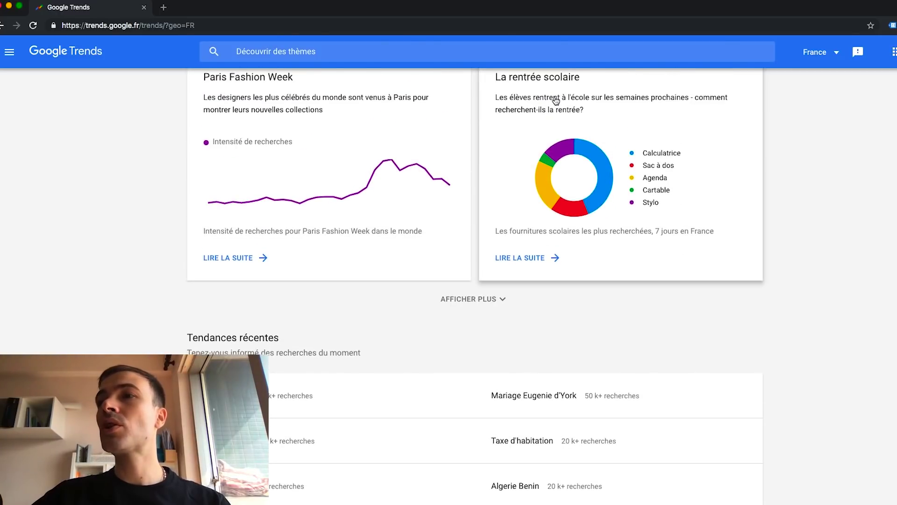
pyautogui.scroll(-4, 556, 102)
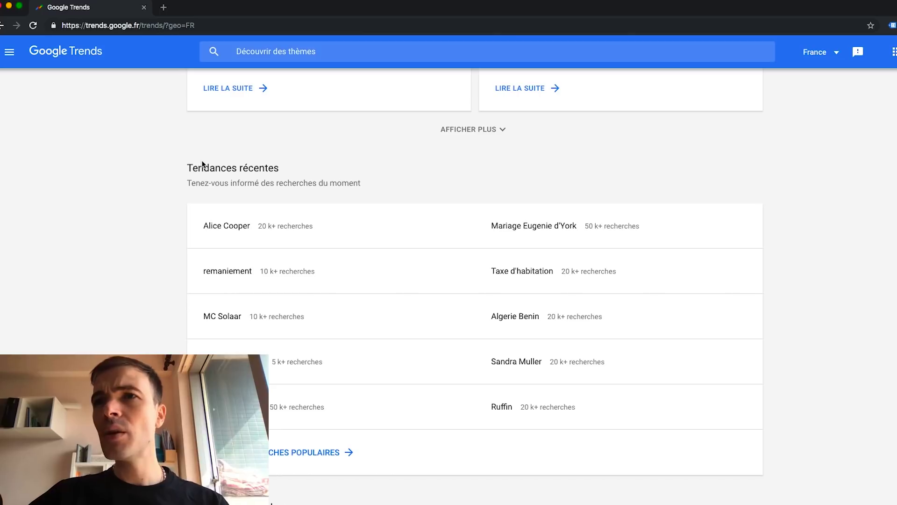
pyautogui.scroll(-2, 200, 166)
pyautogui.scroll(-7, 220, 113)
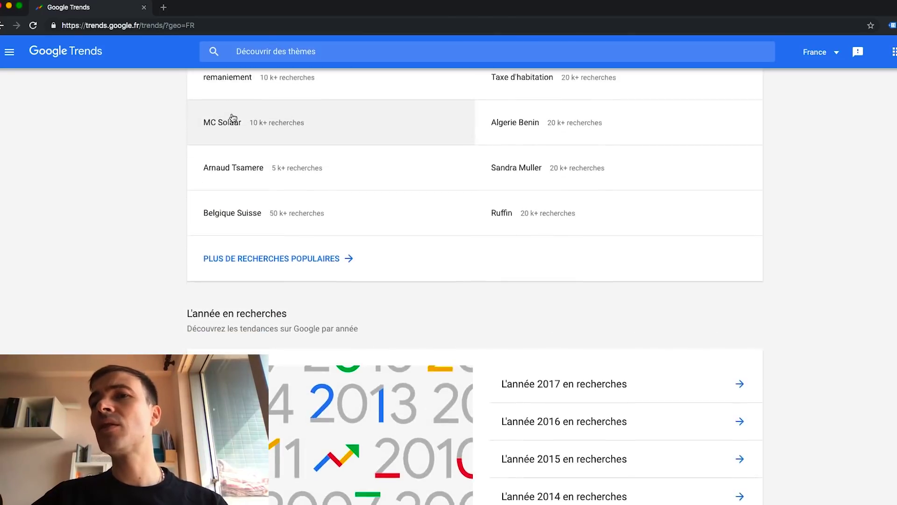
pyautogui.scroll(1, 193, 287)
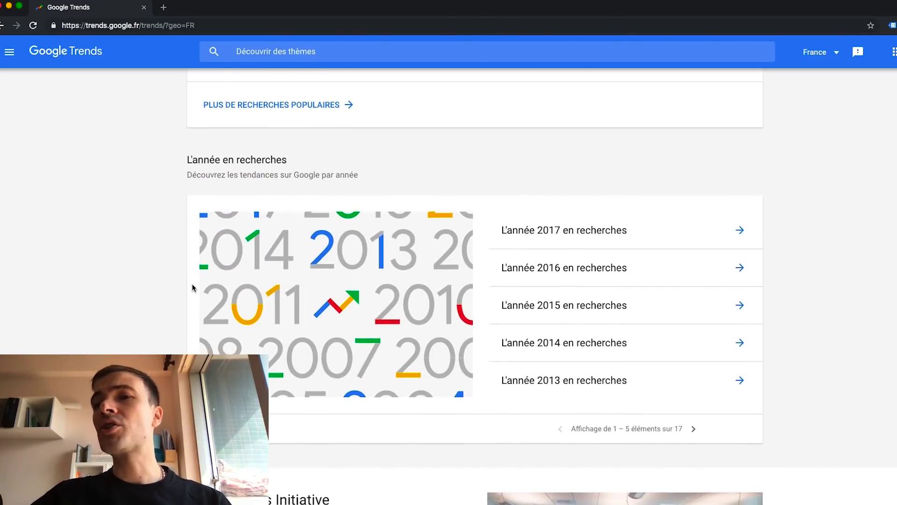
pyautogui.scroll(8, 424, 247)
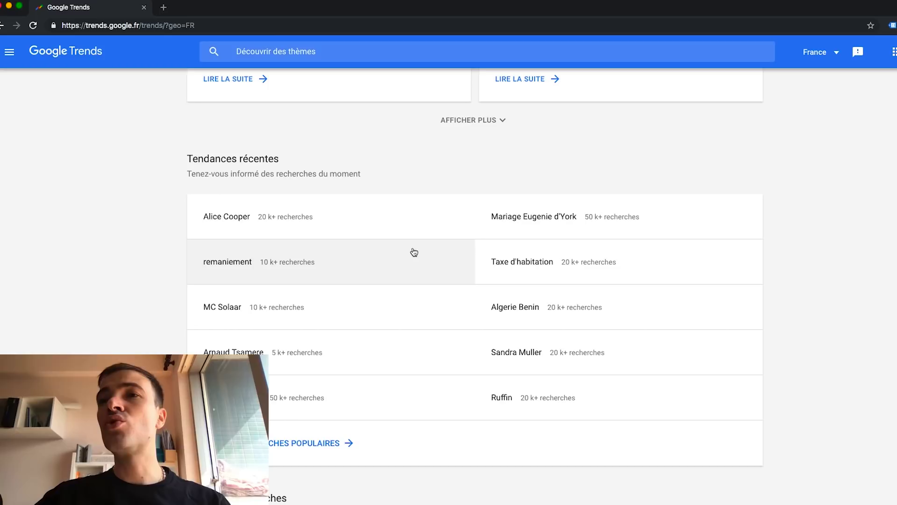
pyautogui.click(275, 444)
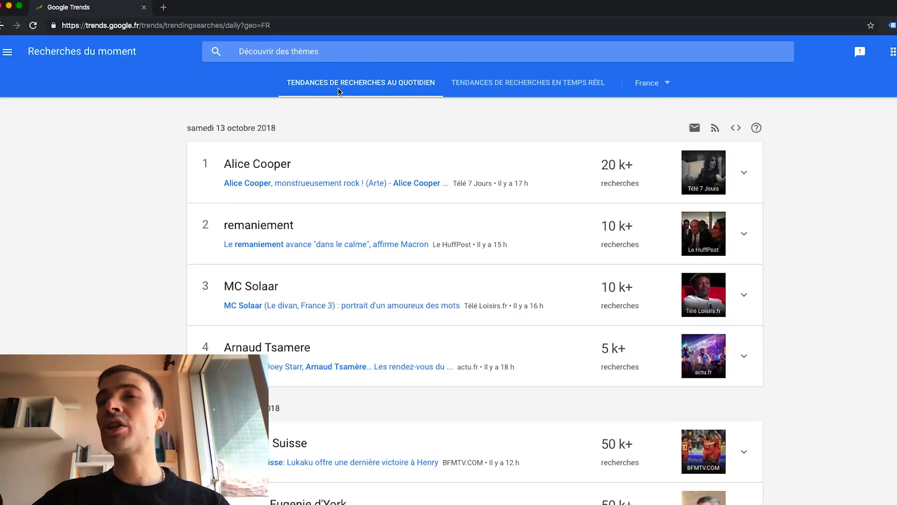
# Examine the ranked daily search trends for France, starting with samedi 13 octobre 2018 and continuing through the previous day's list.
pyautogui.moveTo(187, 128); pyautogui.dragTo(283, 132)
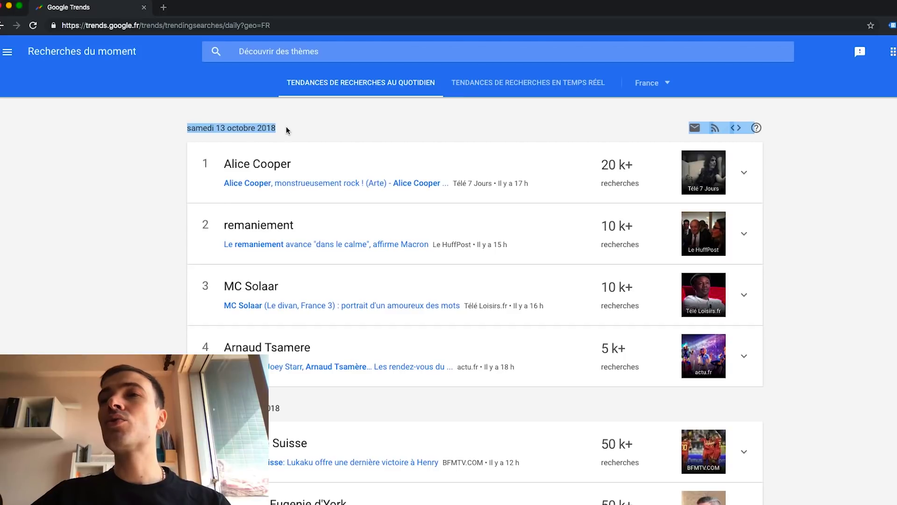
pyautogui.click(279, 130)
pyautogui.scroll(-5, 285, 128)
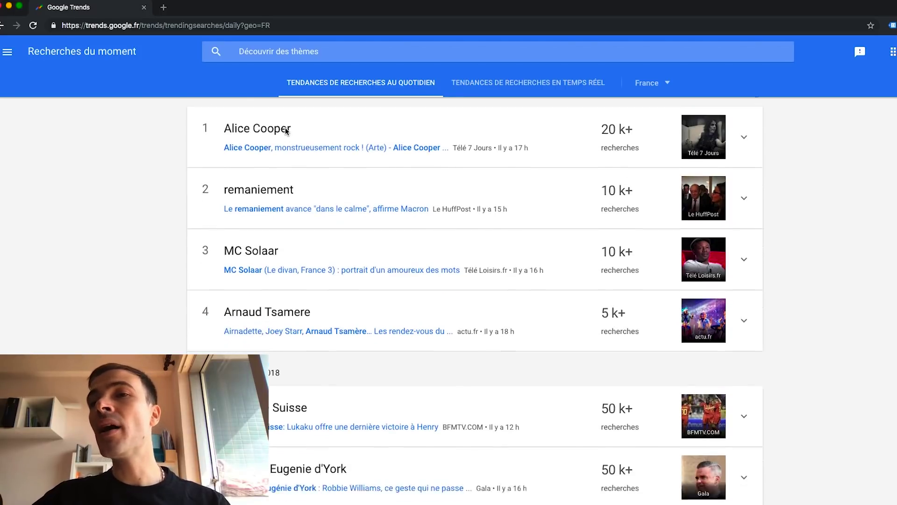
pyautogui.scroll(-8, 273, 142)
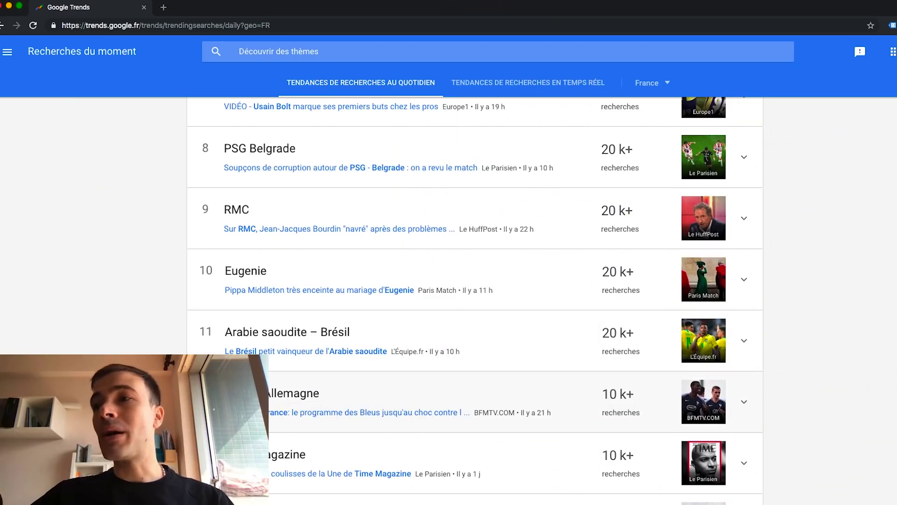
pyautogui.scroll(2, 212, 336)
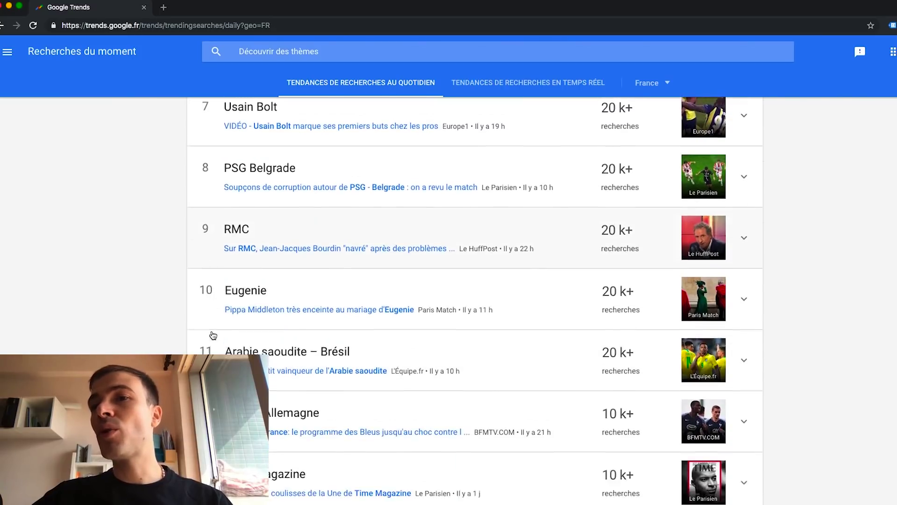
pyautogui.scroll(3, 238, 343)
pyautogui.scroll(12, 264, 352)
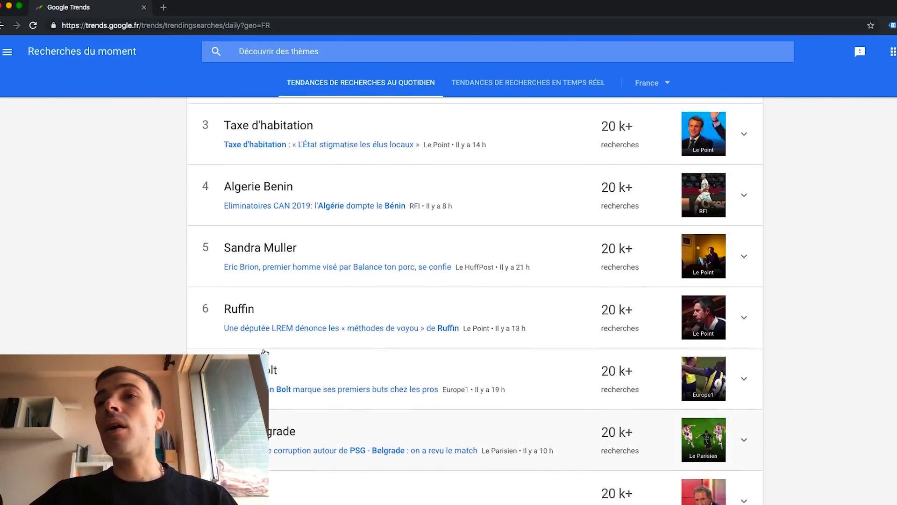
pyautogui.scroll(-20, 265, 352)
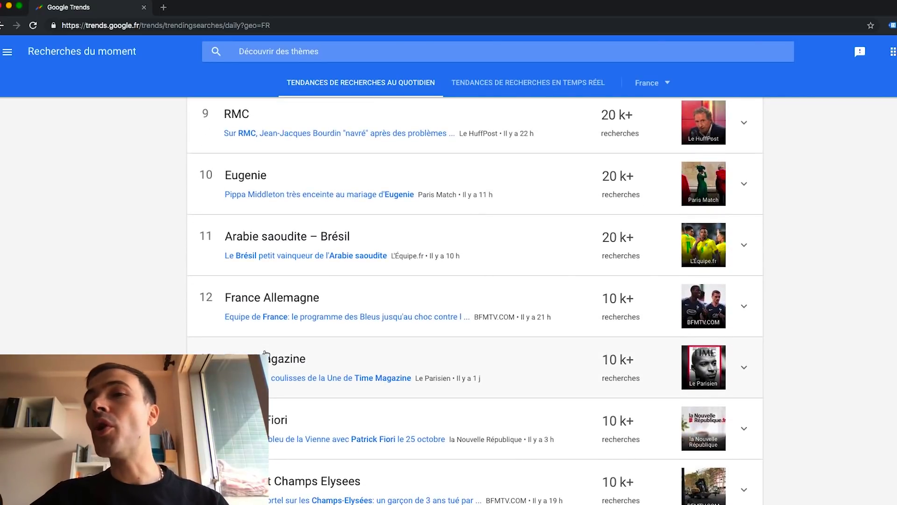
pyautogui.scroll(-2, 265, 352)
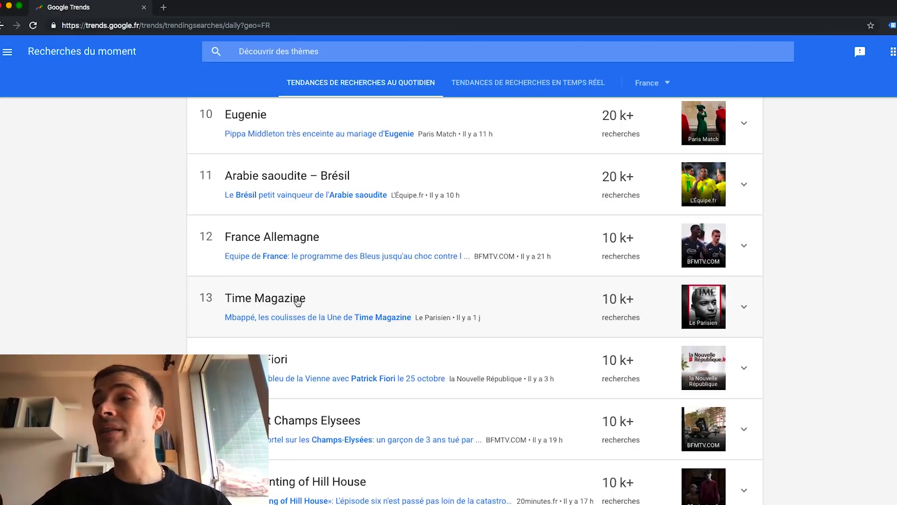
# Expand the Time Magazine and Kanye West daily trends to view their related news articles.
pyautogui.click(371, 300)
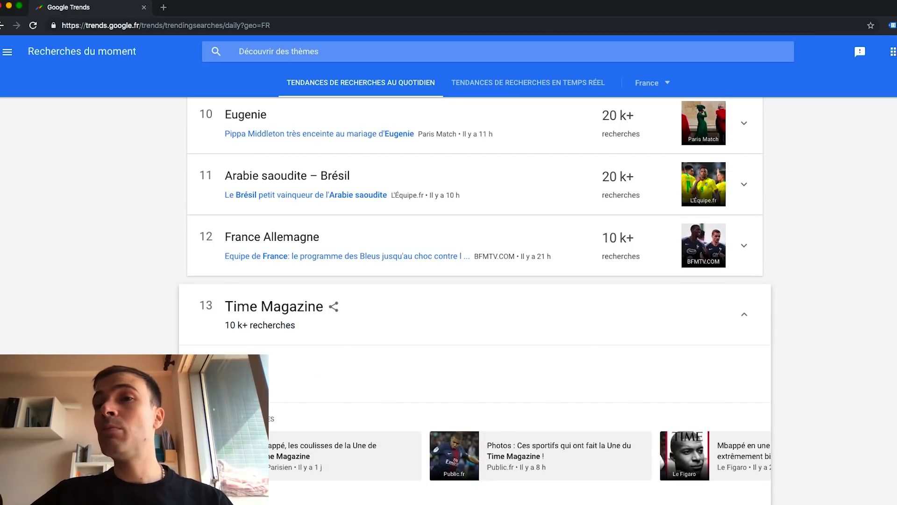
pyautogui.scroll(-2, 292, 416)
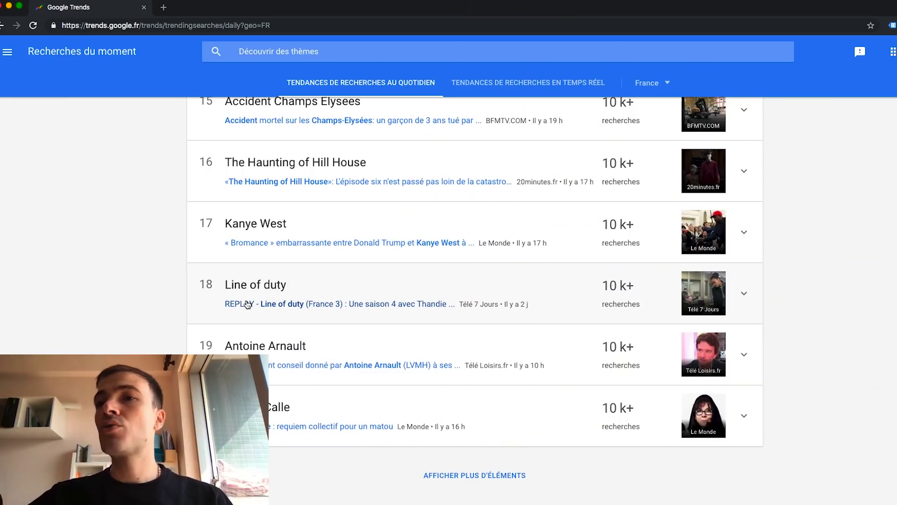
pyautogui.scroll(2, 248, 304)
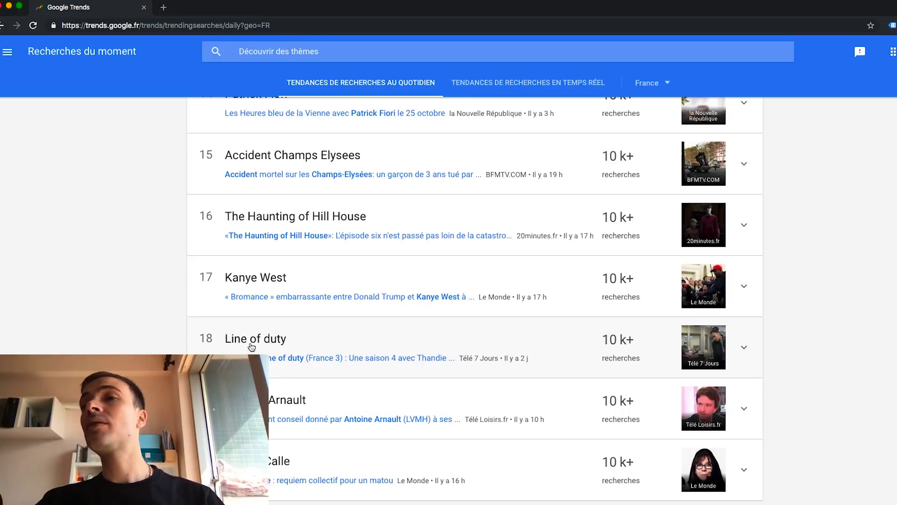
pyautogui.click(259, 279)
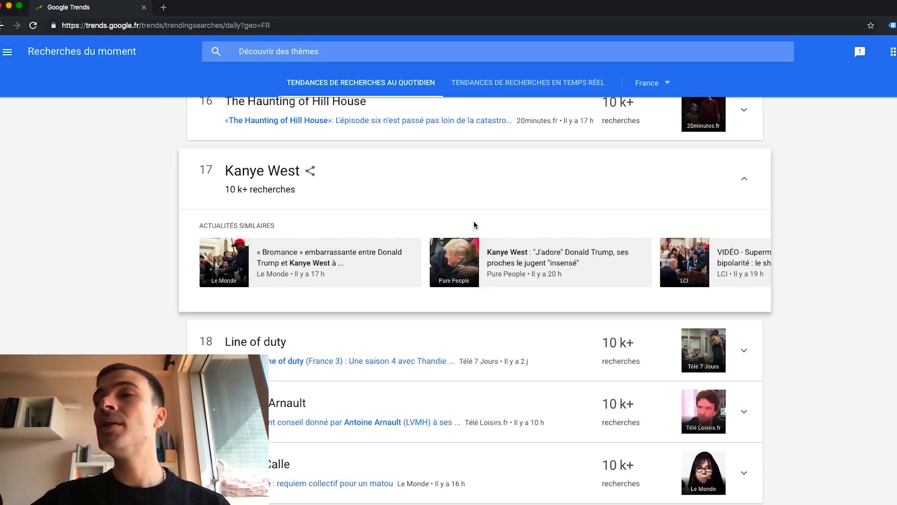
# Switch to the real-time search trends for France and review the topics from the last 24 hours.
pyautogui.scroll(15, 467, 223)
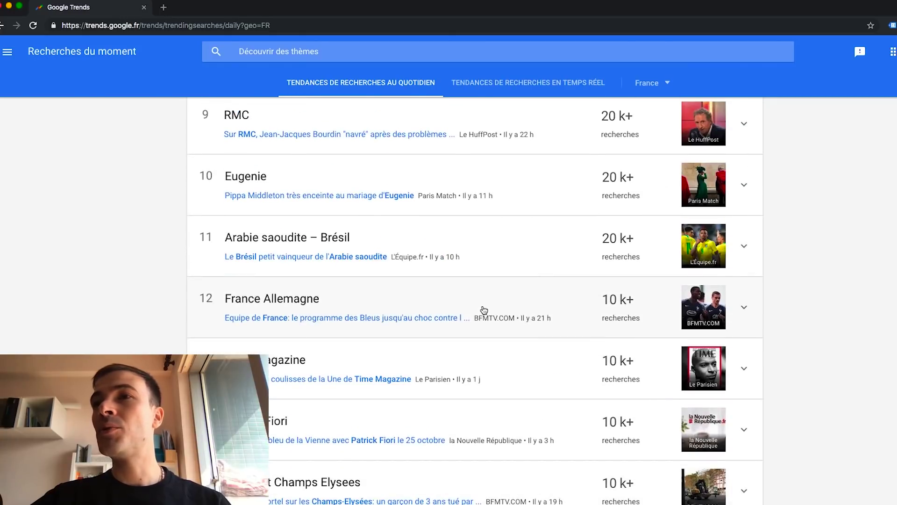
pyautogui.scroll(10, 477, 306)
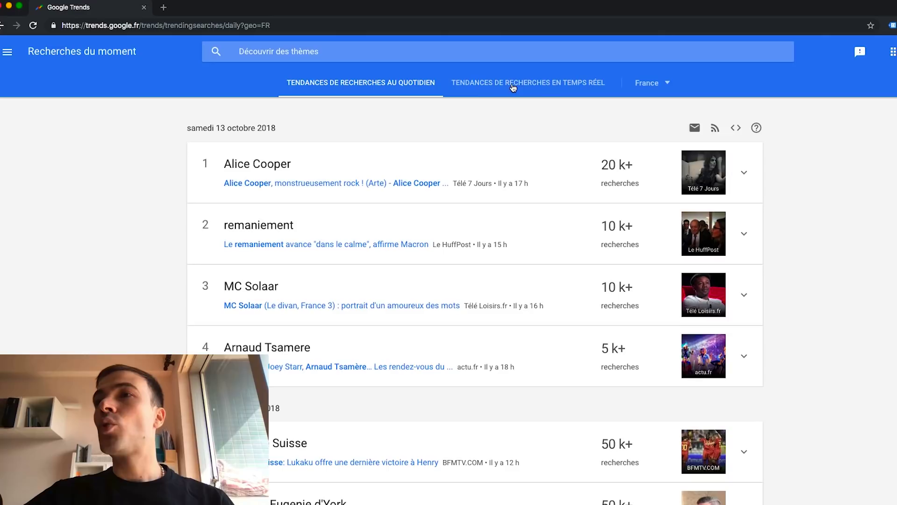
pyautogui.click(492, 88)
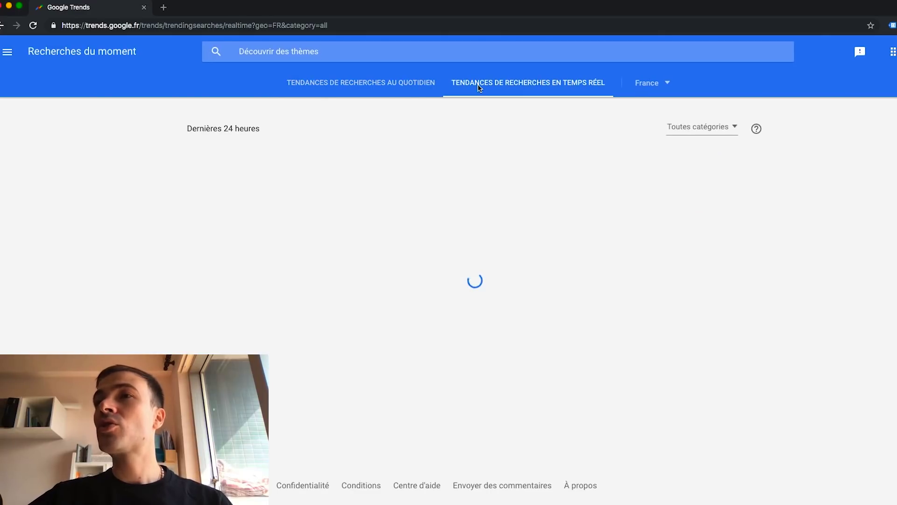
pyautogui.moveTo(187, 129); pyautogui.dragTo(257, 129)
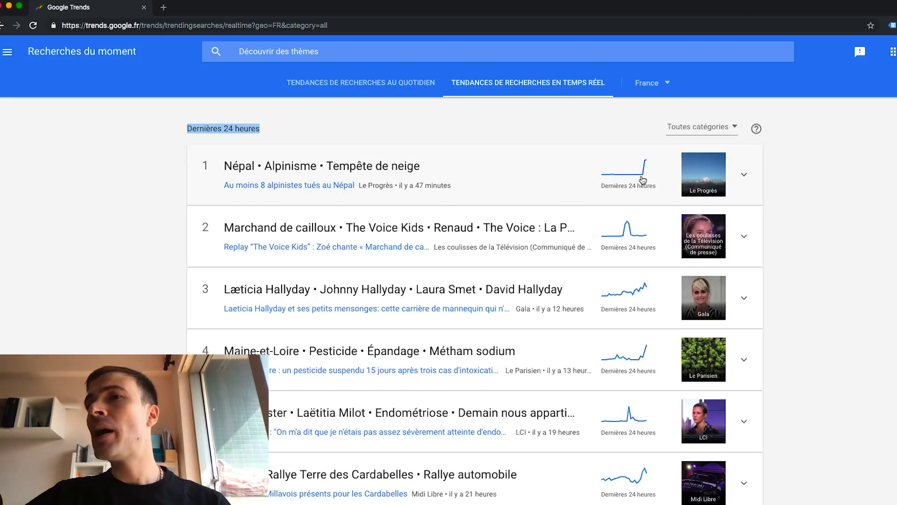
pyautogui.scroll(-5, 644, 180)
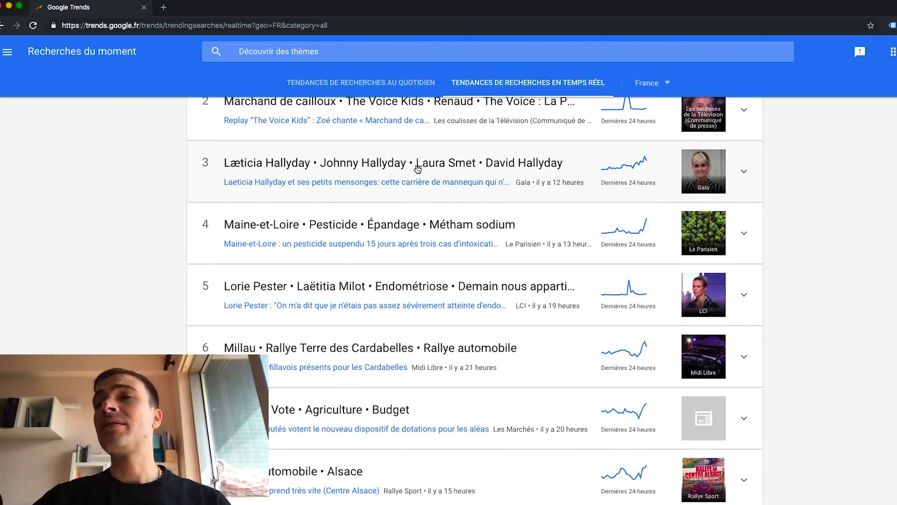
pyautogui.scroll(5, 418, 168)
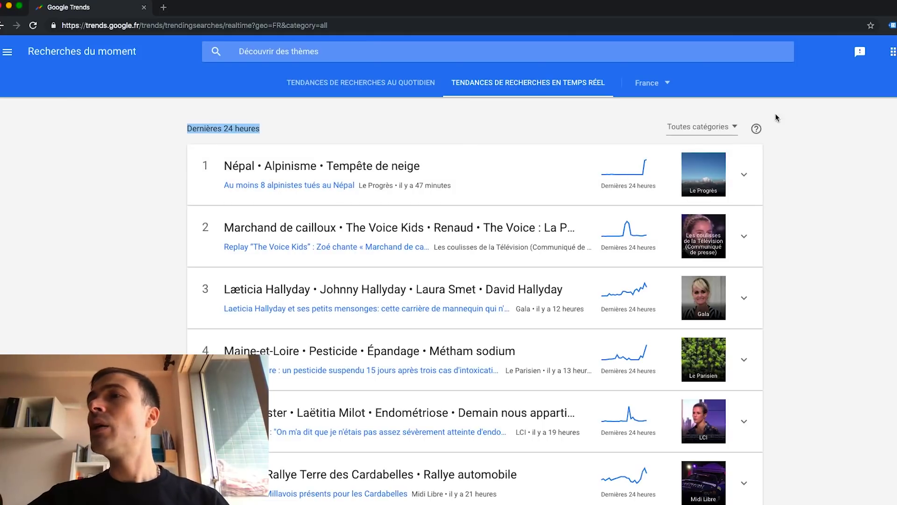
# Filter the real-time trends by the Science/Tech category and review the listed topics.
pyautogui.click(732, 127)
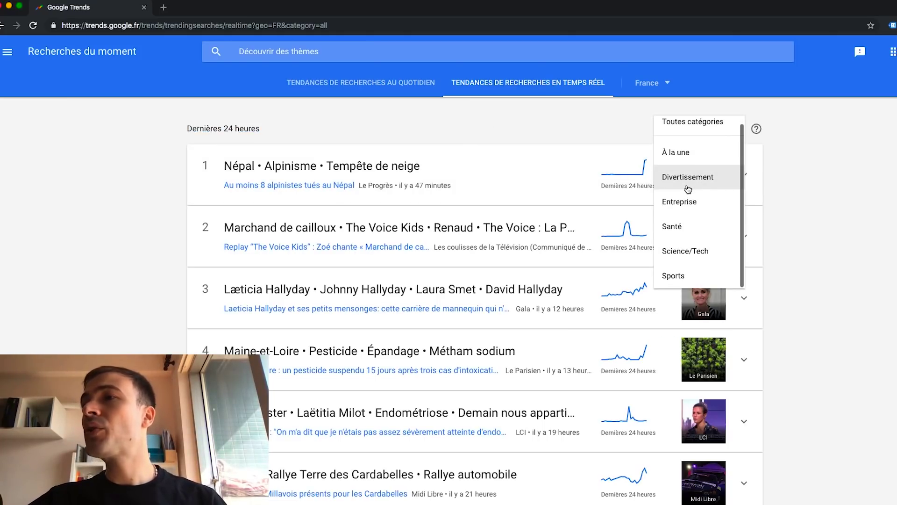
pyautogui.scroll(1, 691, 219)
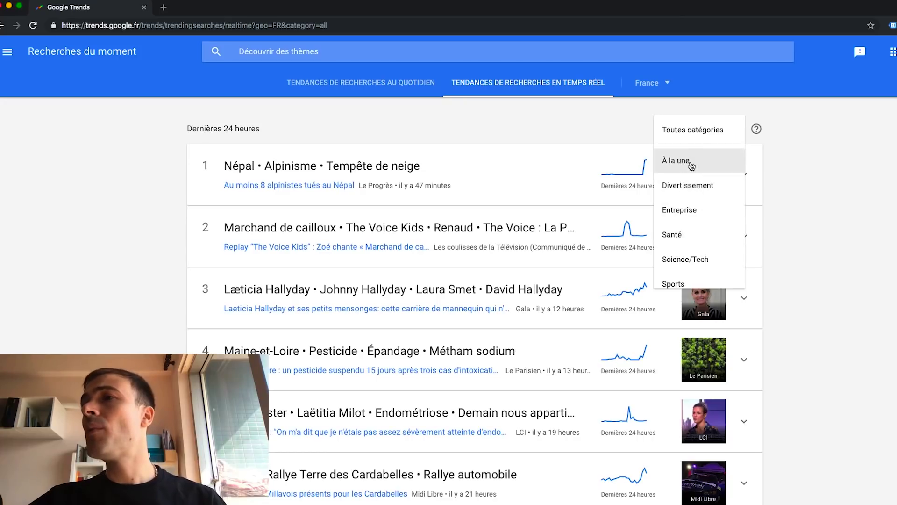
pyautogui.scroll(-1, 690, 234)
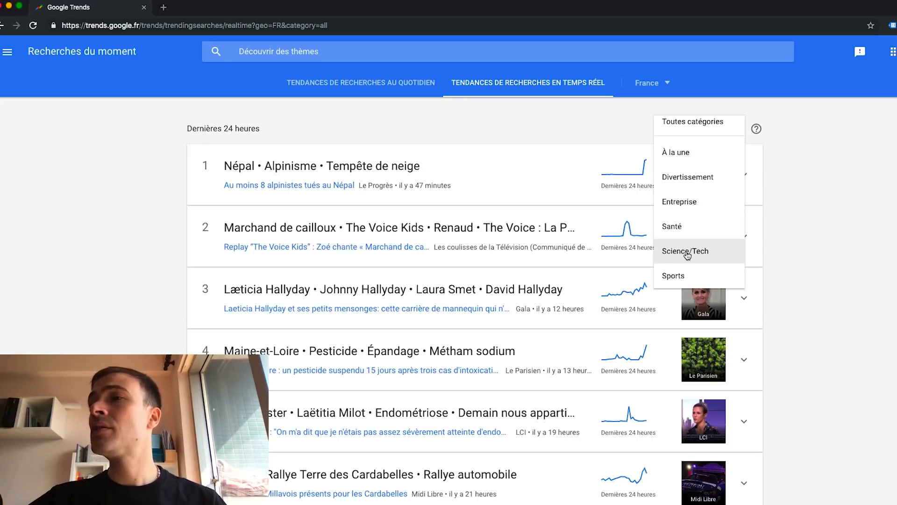
pyautogui.click(687, 252)
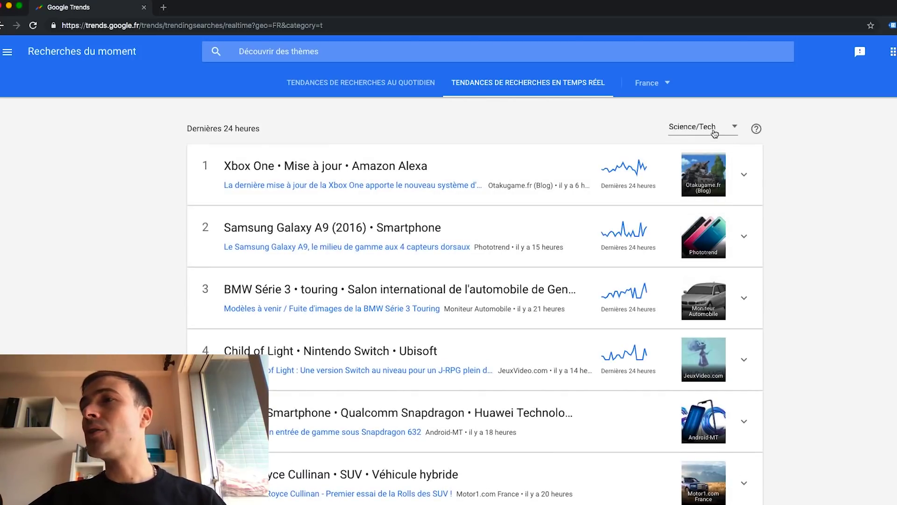
pyautogui.scroll(-3, 332, 174)
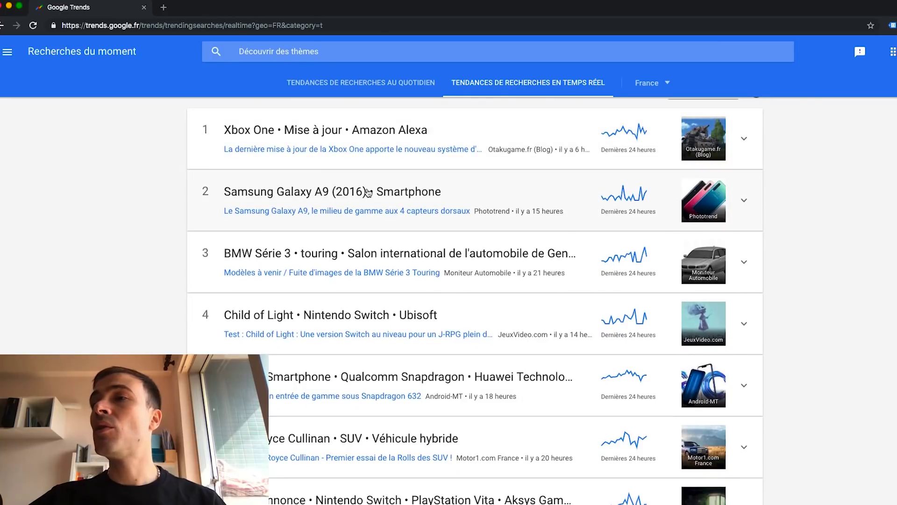
pyautogui.scroll(-1, 266, 180)
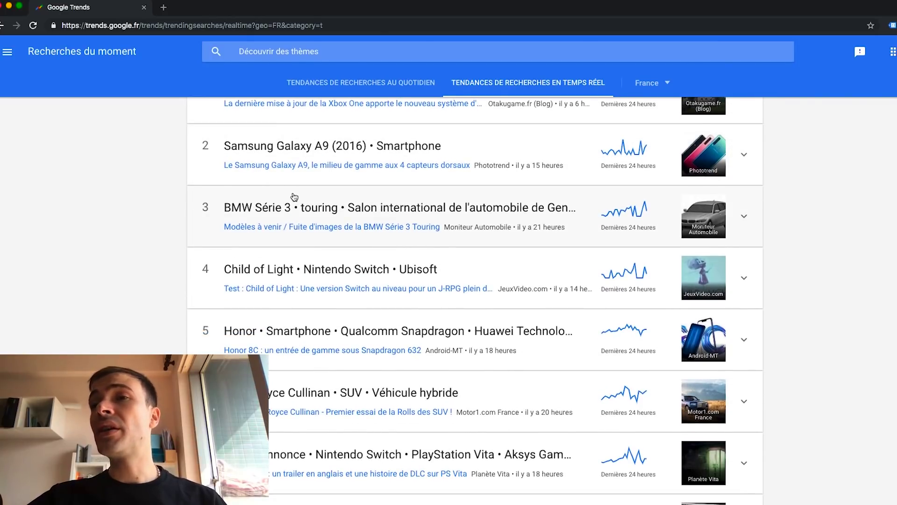
pyautogui.scroll(-2, 280, 199)
pyautogui.scroll(5, 234, 217)
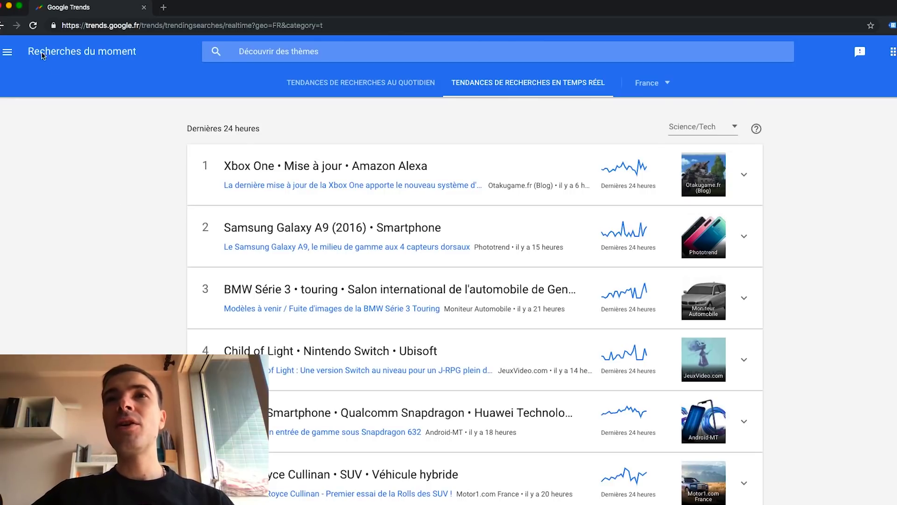
# Go to the Découvrir page and look over its search term field and example comparisons.
pyautogui.click(8, 52)
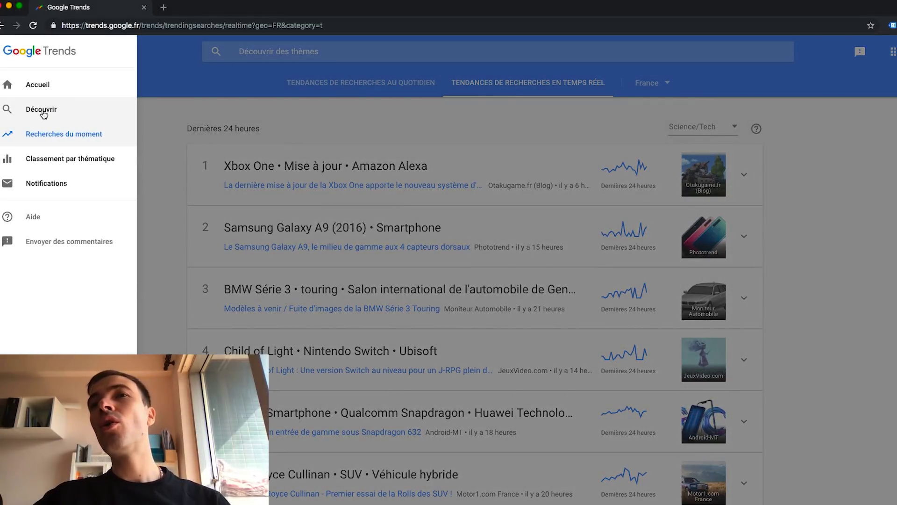
pyautogui.click(51, 111)
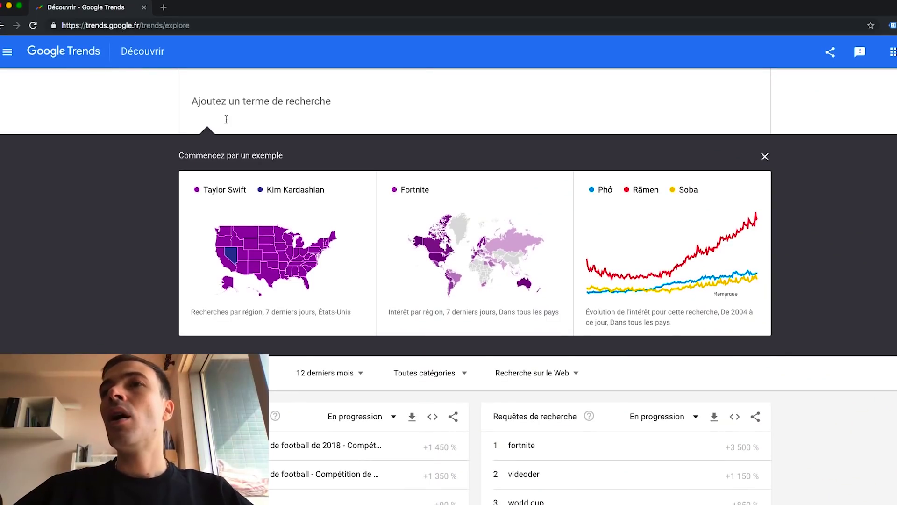
pyautogui.scroll(-1, 350, 192)
pyautogui.scroll(1, 355, 190)
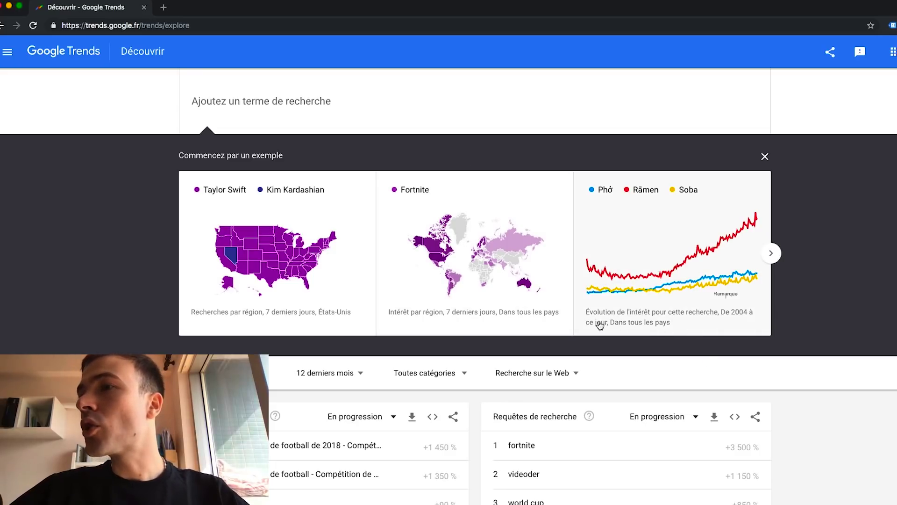
# Limit the Découvrir trends to France instead of all countries.
pyautogui.scroll(-3, 710, 297)
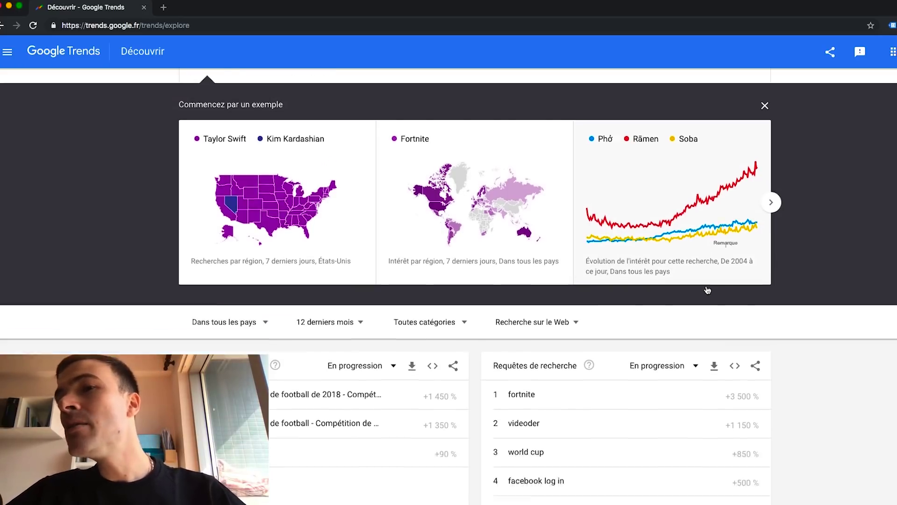
pyautogui.click(264, 291)
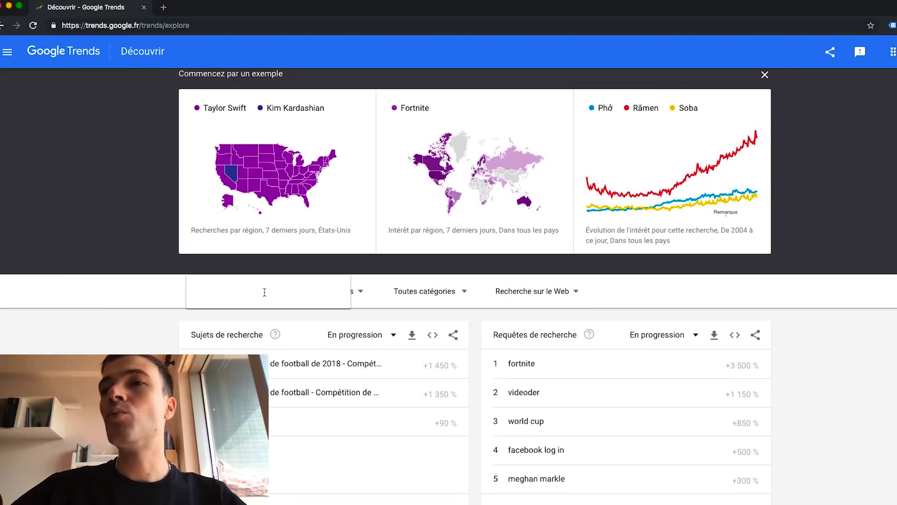
pyautogui.write('fr')
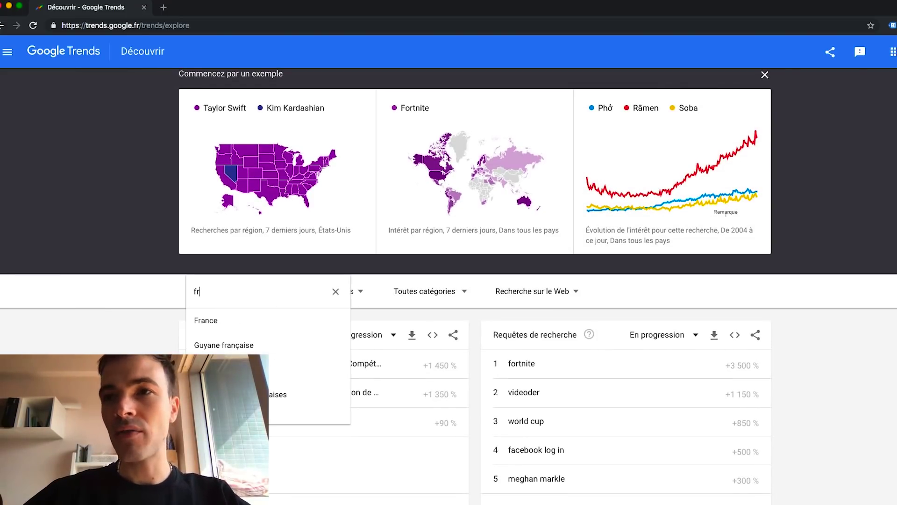
pyautogui.click(231, 322)
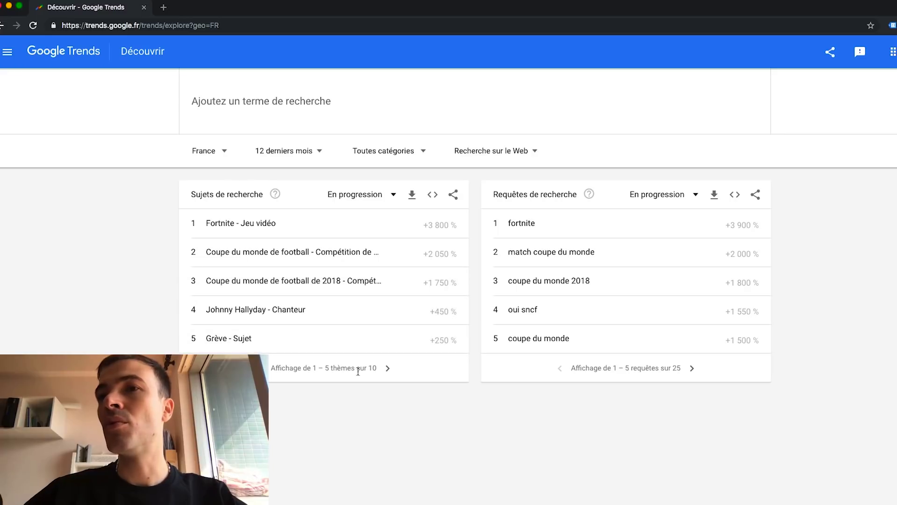
# Try the time ranges Moins de 4 heures, 7 derniers jours and 30 derniers jours on the French search trends.
pyautogui.click(308, 158)
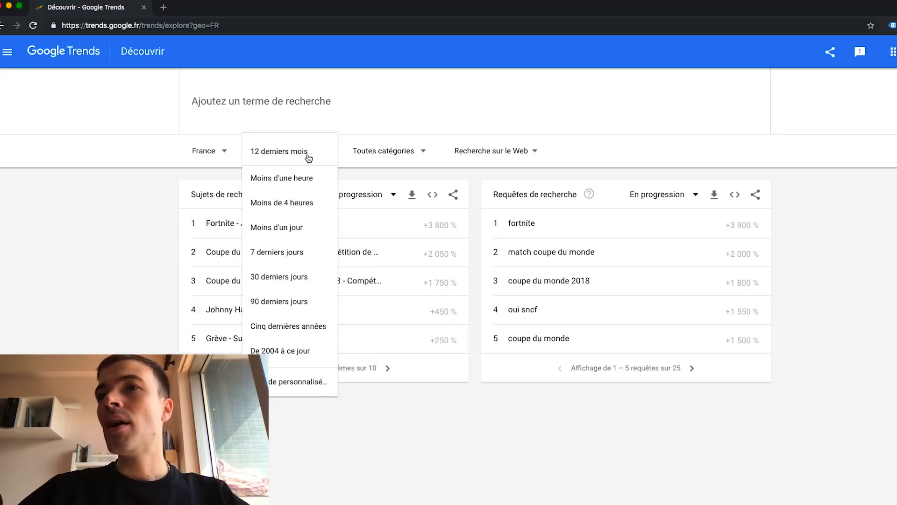
pyautogui.click(298, 200)
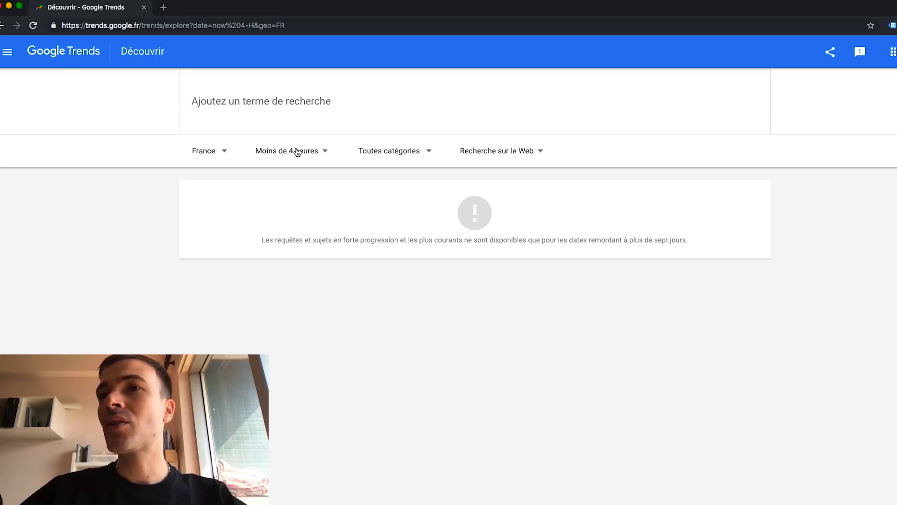
pyautogui.click(297, 152)
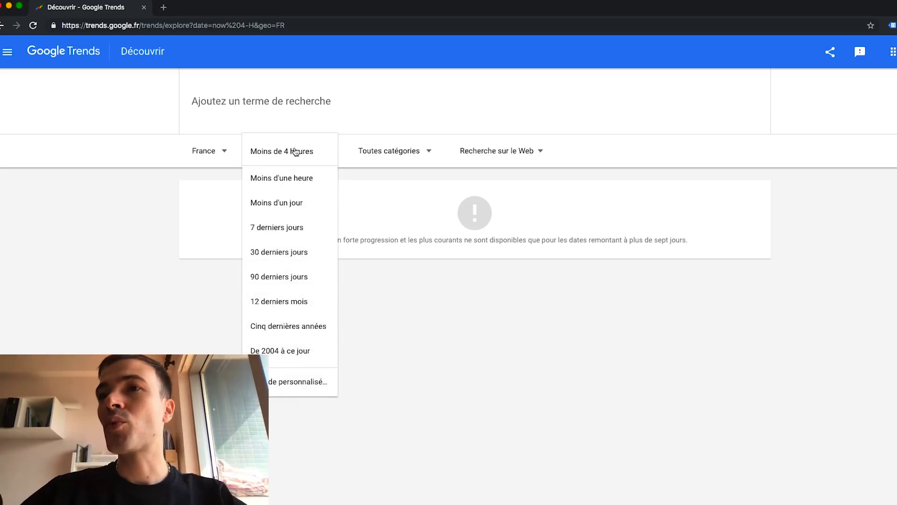
pyautogui.click(398, 256)
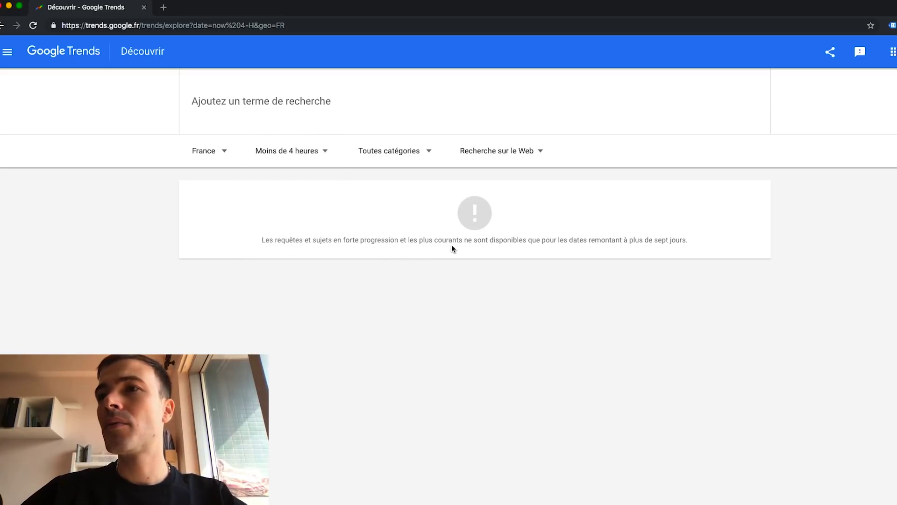
pyautogui.click(278, 162)
pyautogui.click(280, 233)
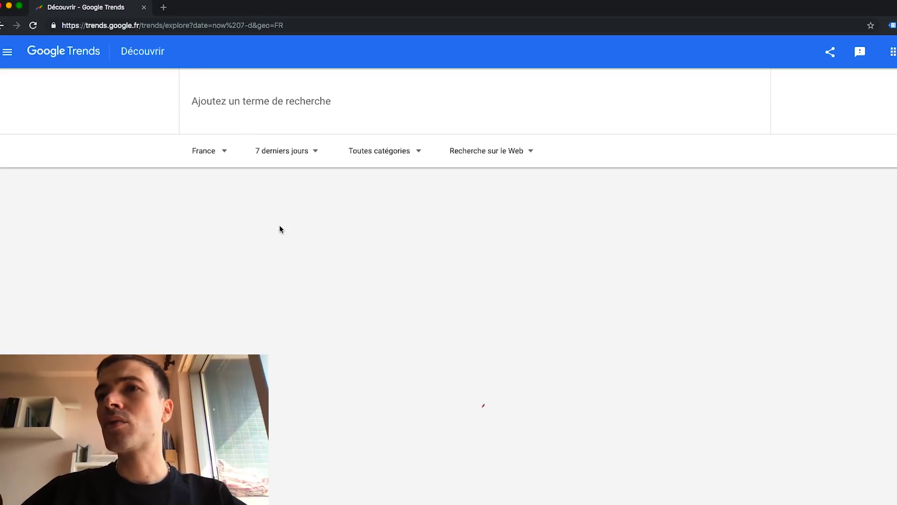
pyautogui.click(295, 154)
pyautogui.click(286, 258)
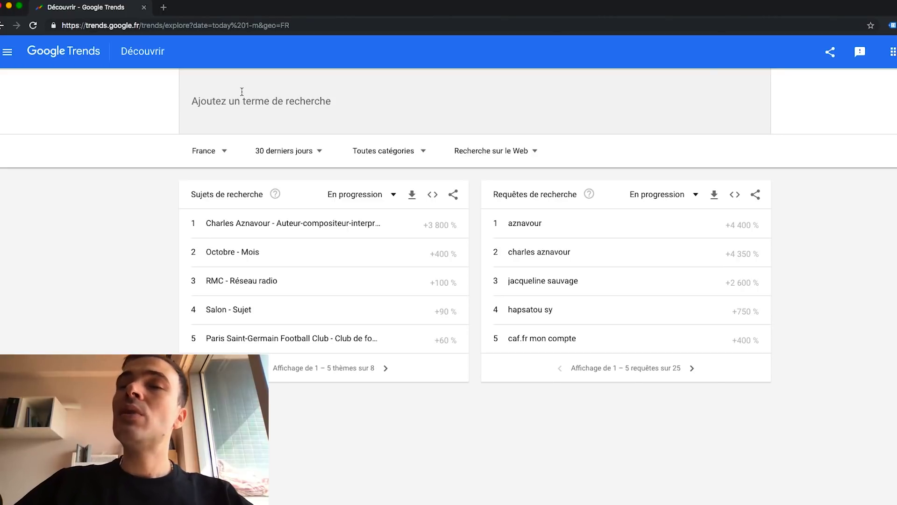
# Set the time range to Cinq dernières années and look up interest in the search term handspinner.
pyautogui.click(318, 150)
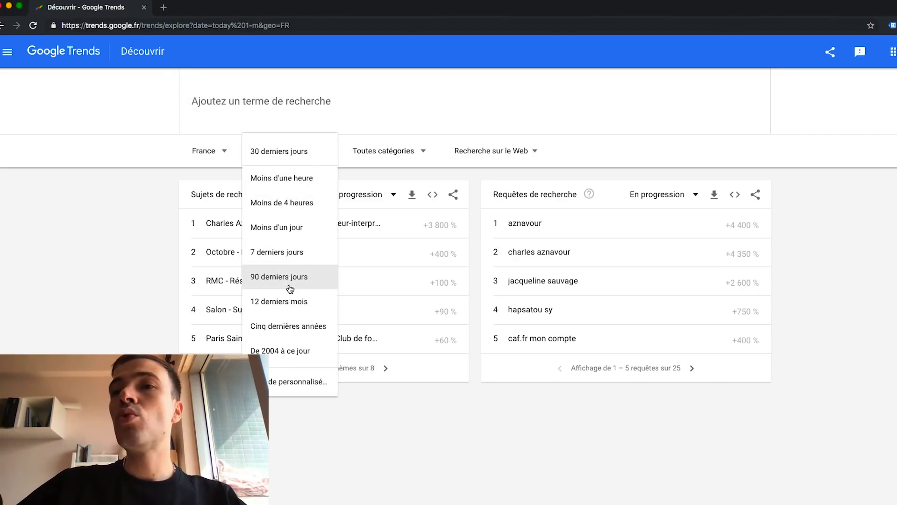
pyautogui.click(294, 325)
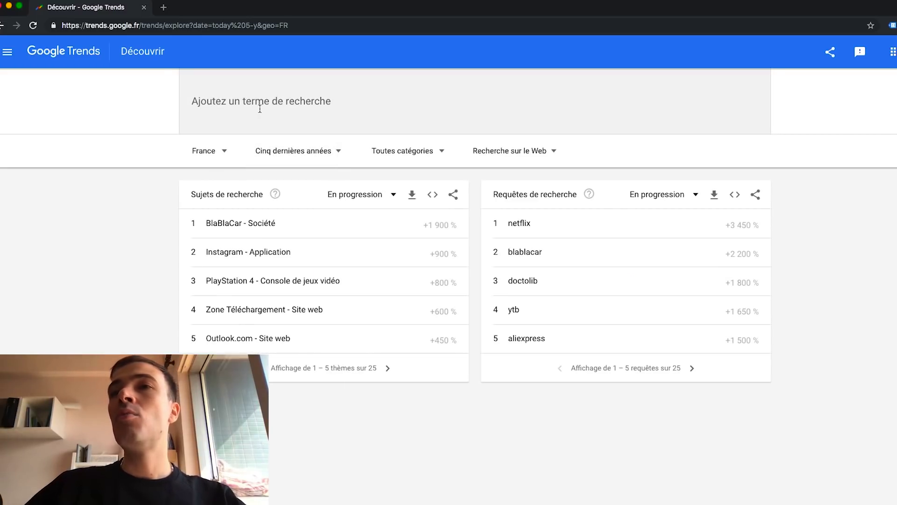
pyautogui.click(260, 109)
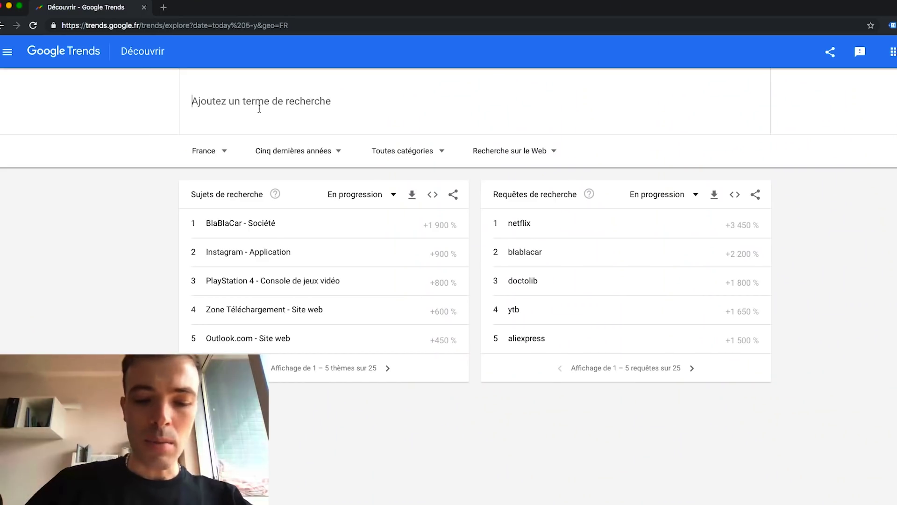
pyautogui.write('han')
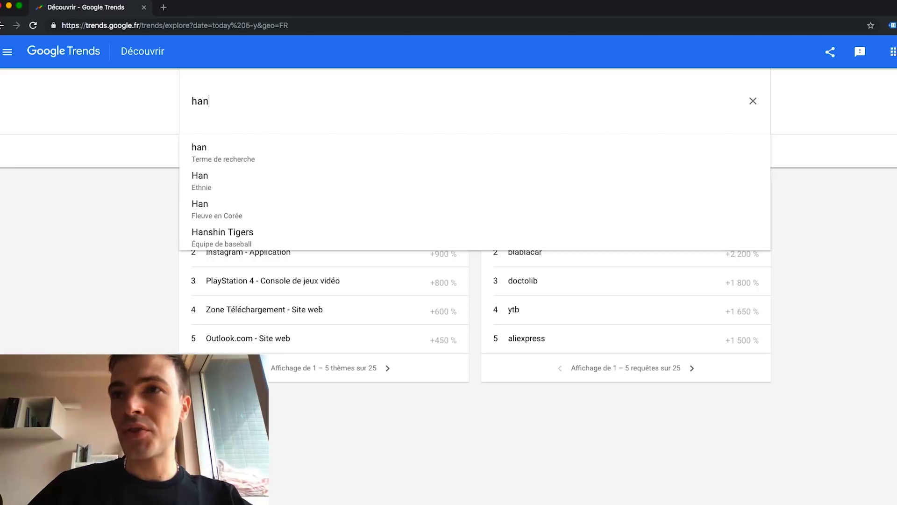
pyautogui.write('ds')
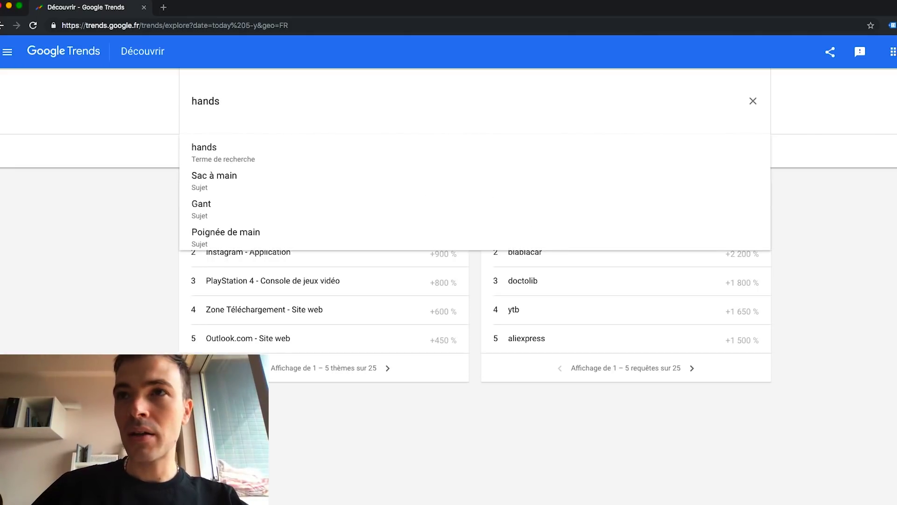
pyautogui.write('pinn')
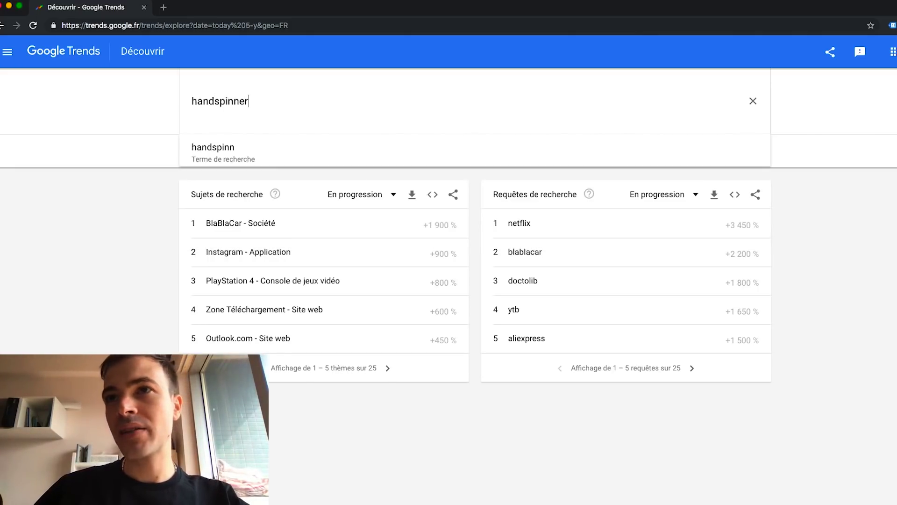
pyautogui.write('er')
pyautogui.press('Return')
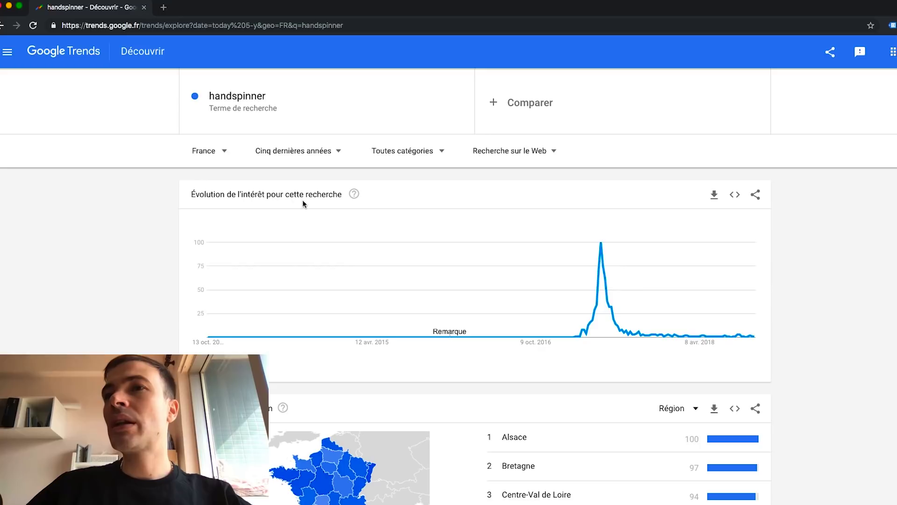
pyautogui.moveTo(581, 324)
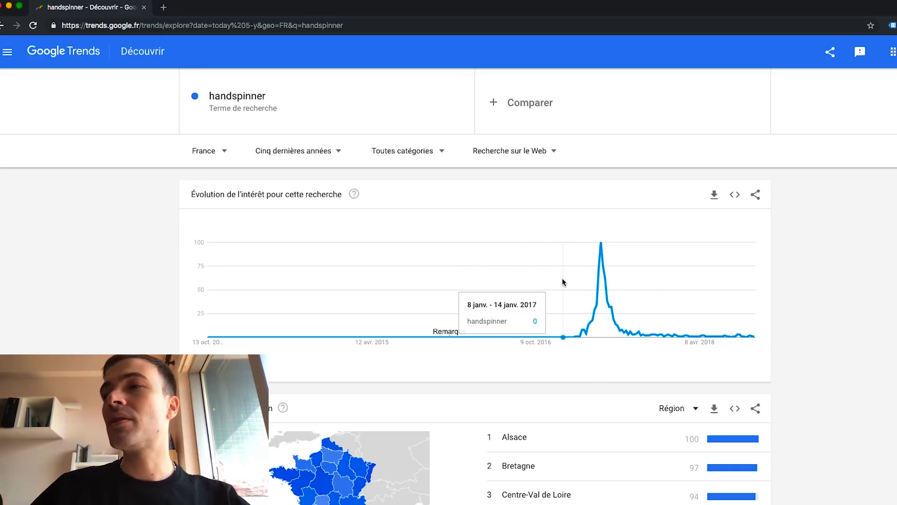
# Add fidgetcube, written as one word, as a comparison term alongside handspinner.
pyautogui.click(560, 102)
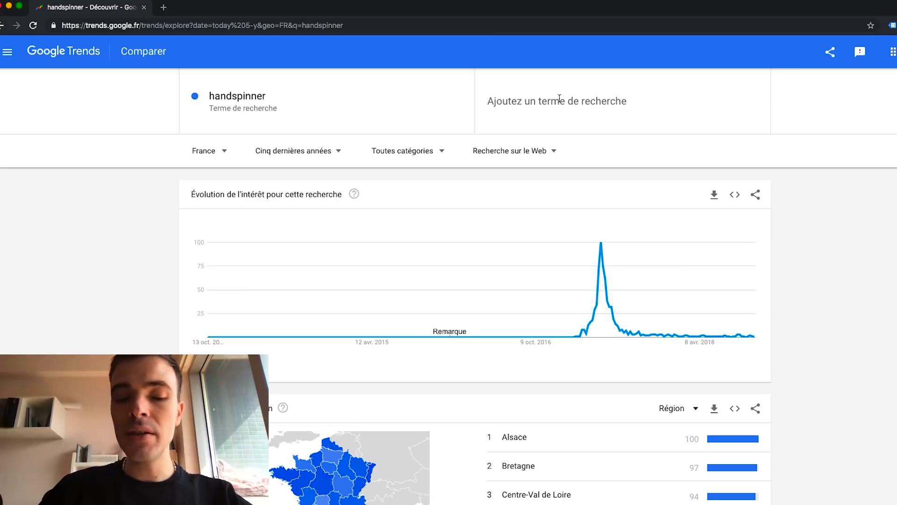
pyautogui.write('fid')
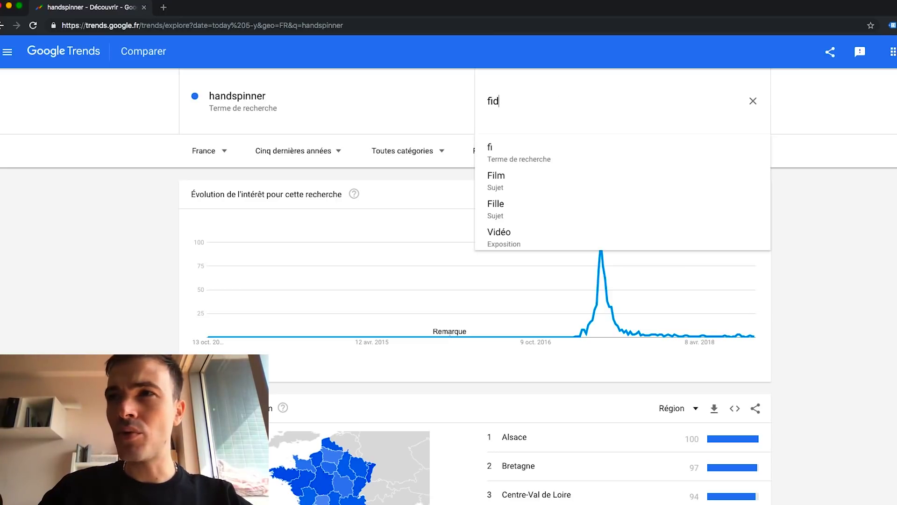
pyautogui.write('getc')
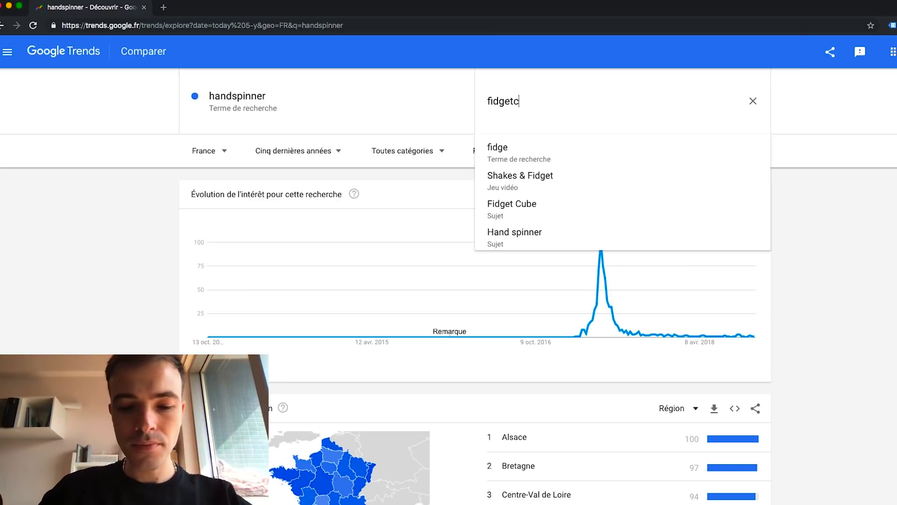
pyautogui.write('ube')
pyautogui.press('Return')
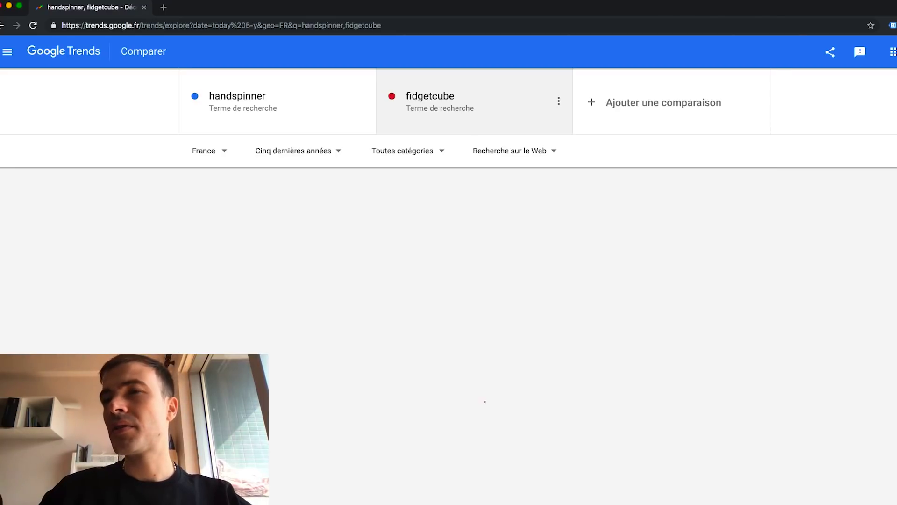
# Add fidget cube, written as two words, as another comparison term.
pyautogui.click(631, 107)
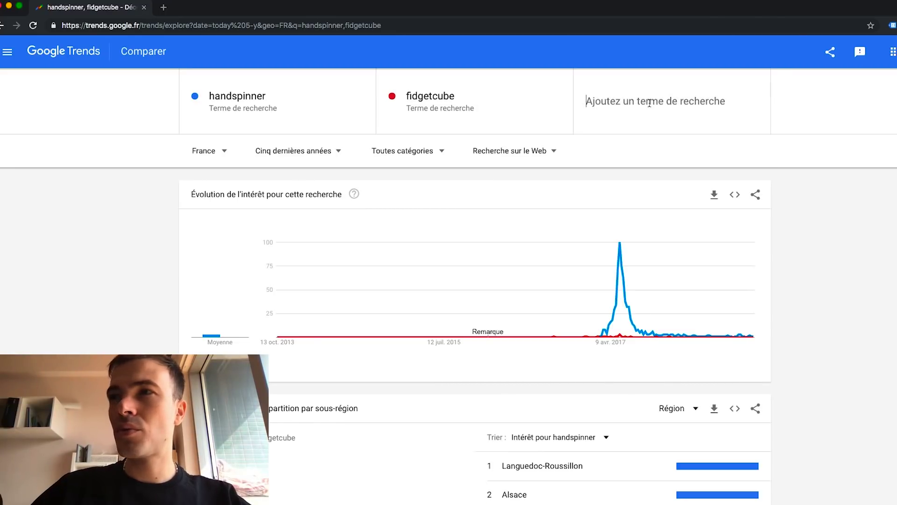
pyautogui.write('g')
pyautogui.press('BackSpace')
pyautogui.write('f')
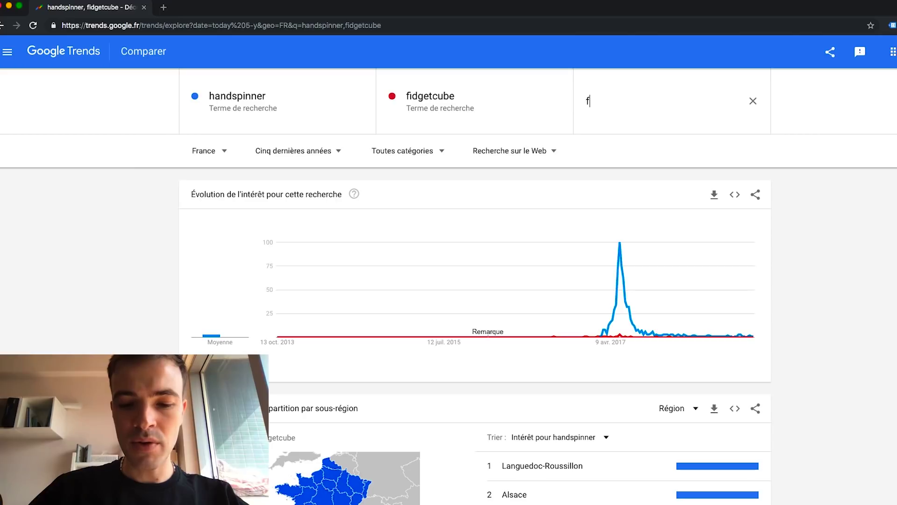
pyautogui.write('idget cube')
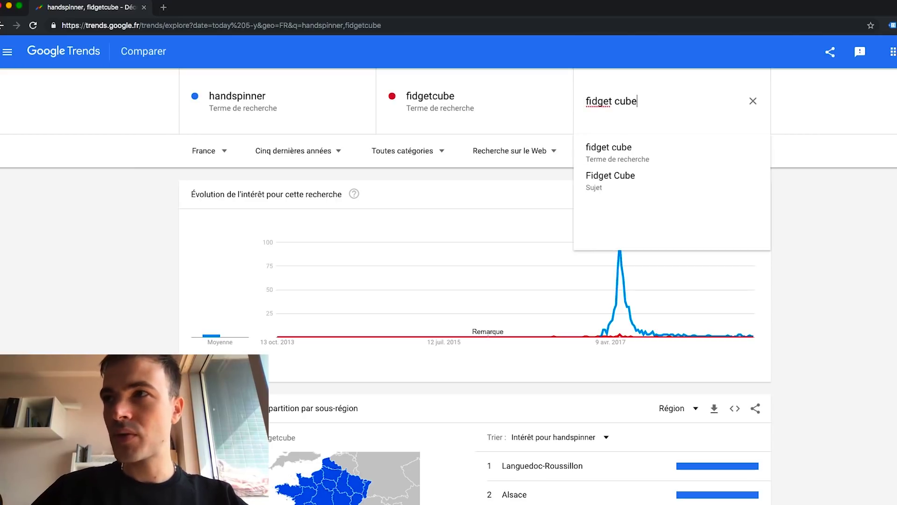
pyautogui.press('Return')
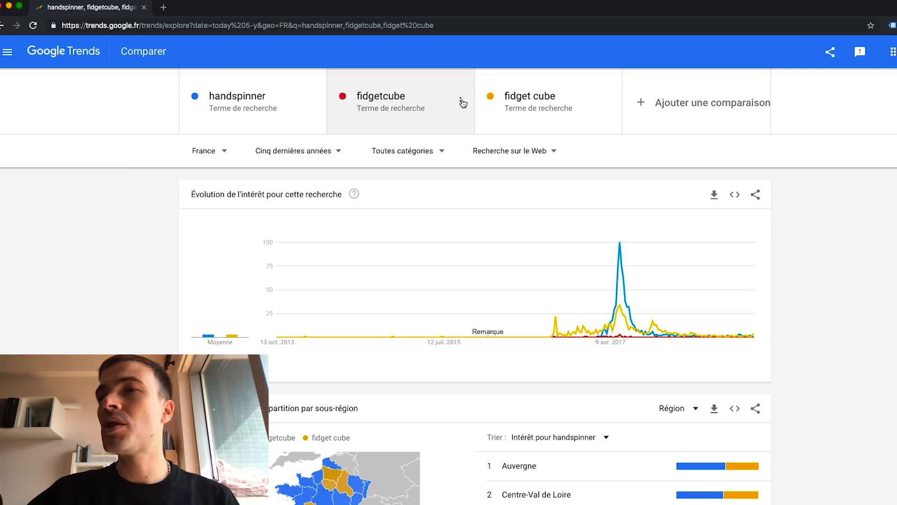
# Check the three terms at the chart's peak and remove the one-word fidgetcube term from the comparison.
pyautogui.moveTo(619, 334)
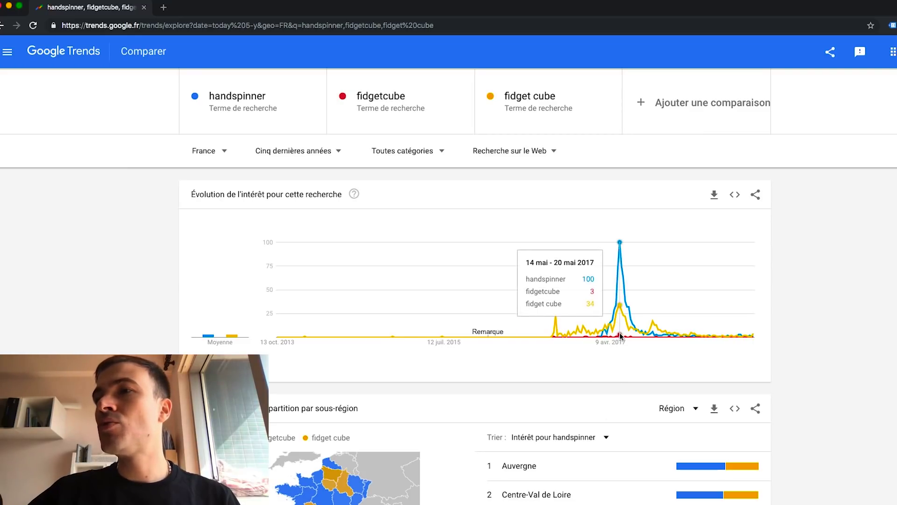
pyautogui.click(460, 101)
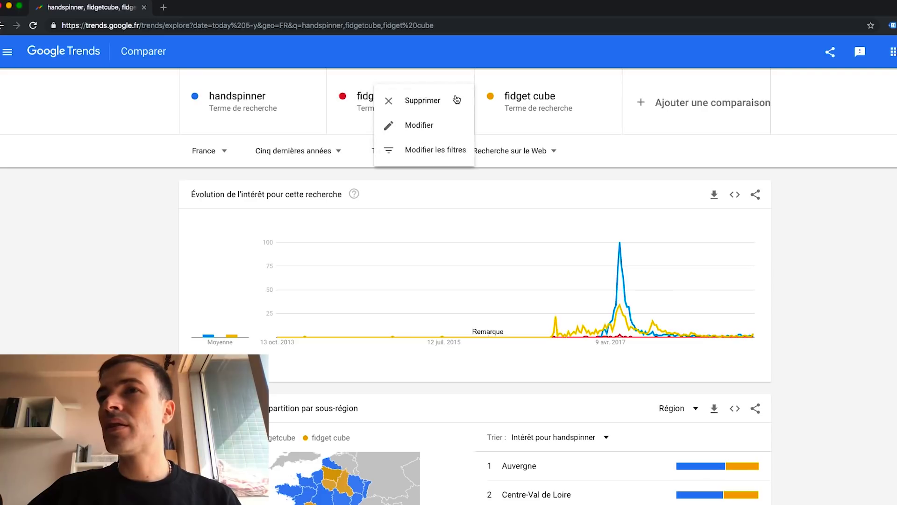
pyautogui.click(410, 100)
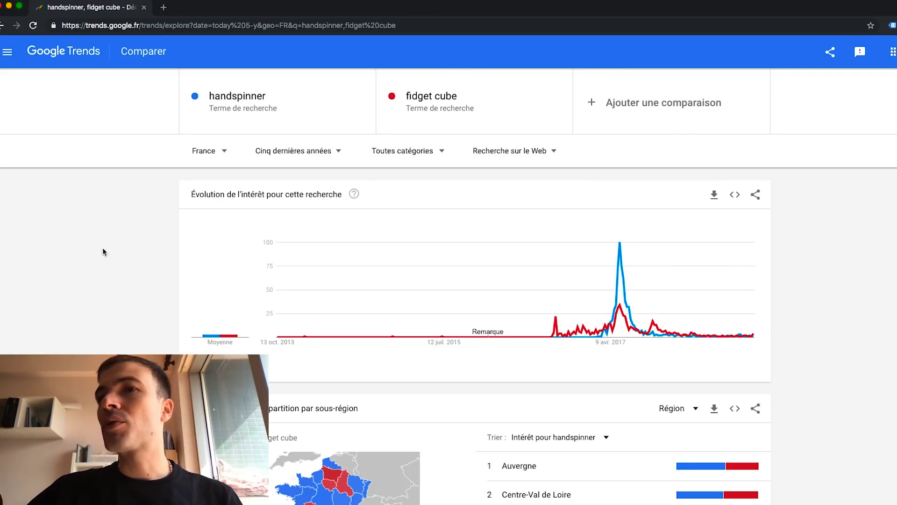
# Examine the interest chart, the sub-region comparison map and the associated queries for handspinner and fidget cube.
pyautogui.scroll(-3, 523, 284)
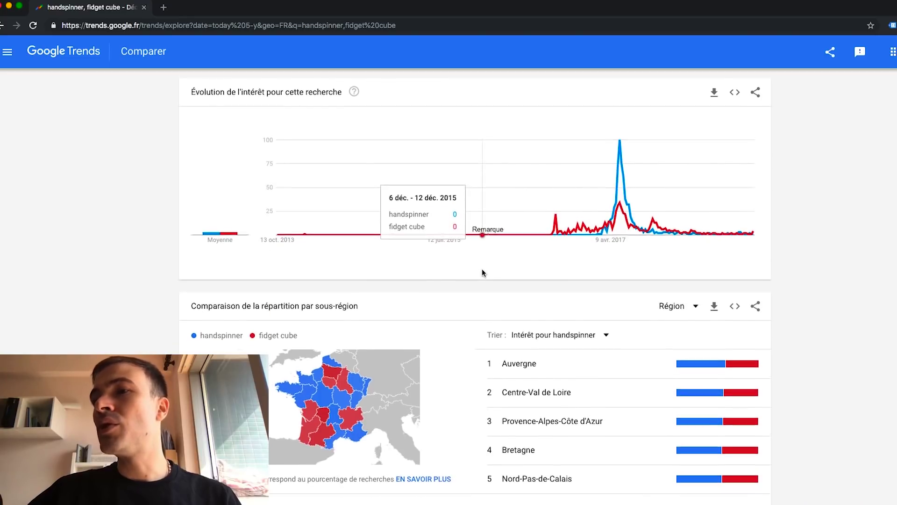
pyautogui.scroll(2, 444, 198)
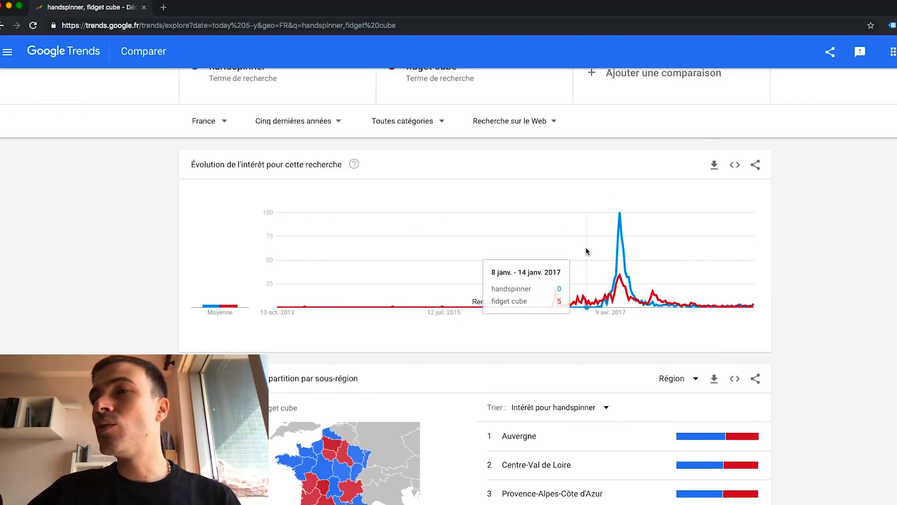
pyautogui.scroll(-5, 579, 271)
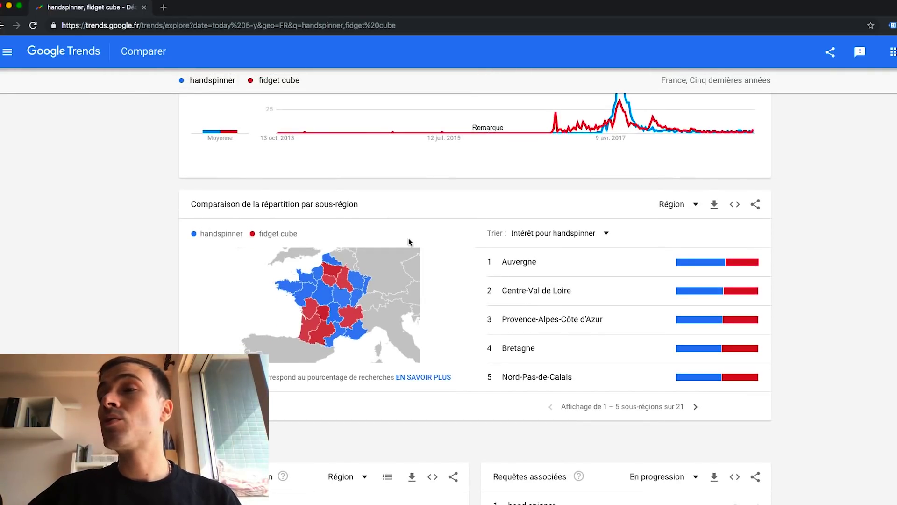
pyautogui.moveTo(345, 326)
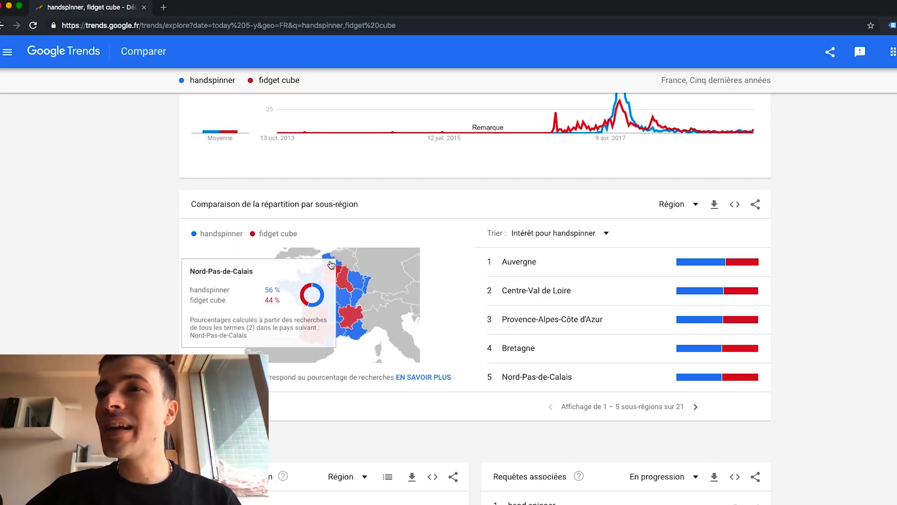
pyautogui.scroll(-5, 565, 259)
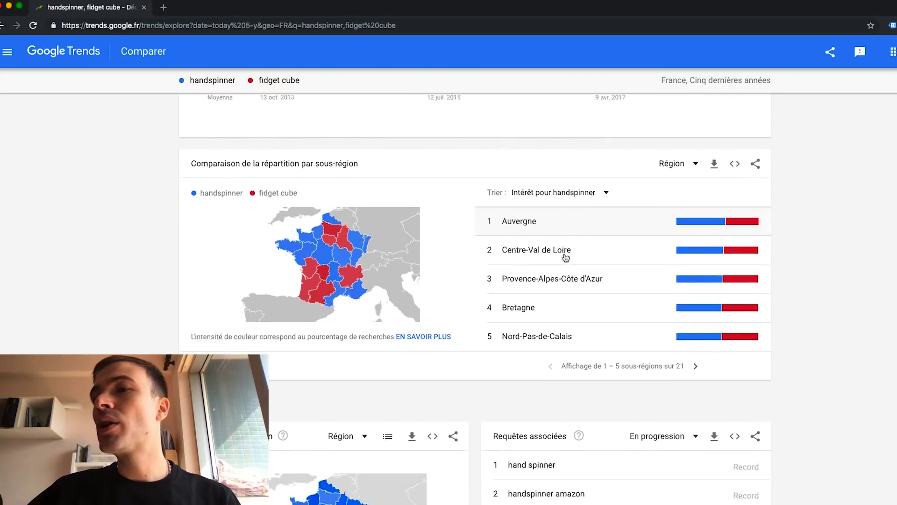
pyautogui.scroll(-1, 516, 299)
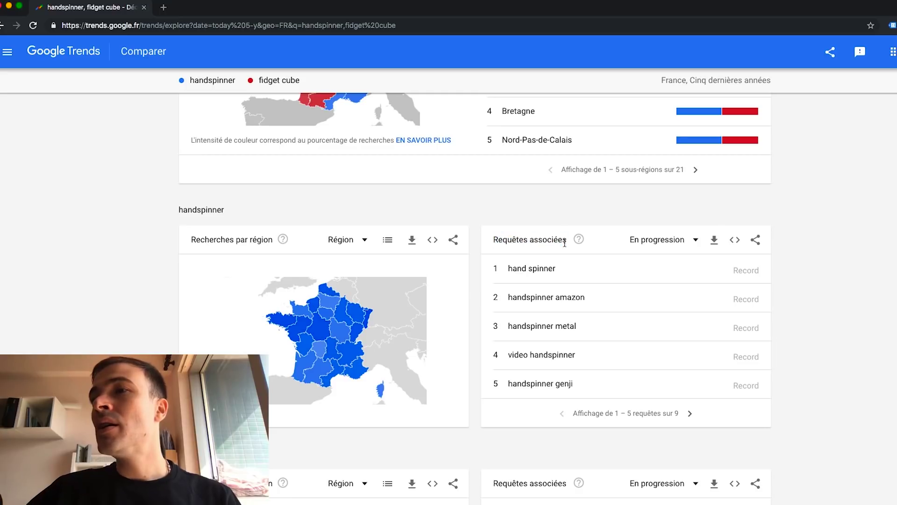
# Compare the associated queries listed under handspinner with those listed under fidget cube.
pyautogui.scroll(-1, 564, 242)
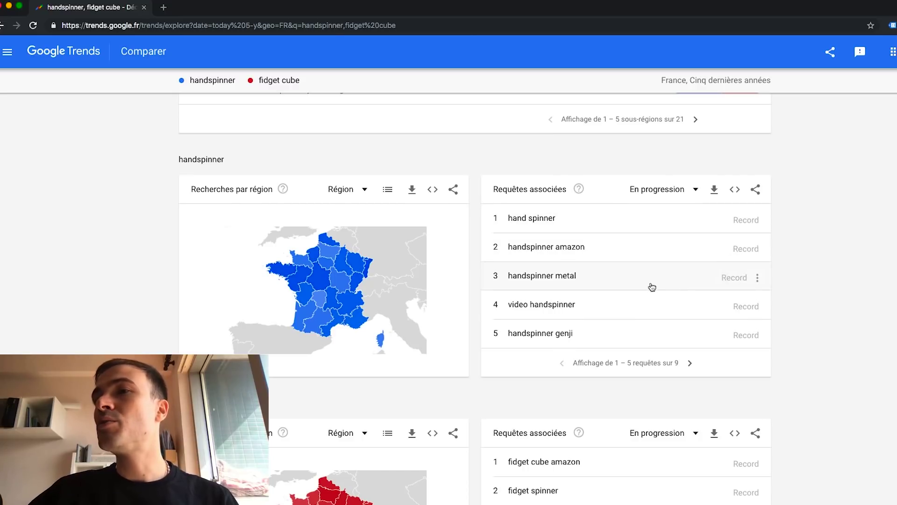
pyautogui.scroll(-2, 652, 287)
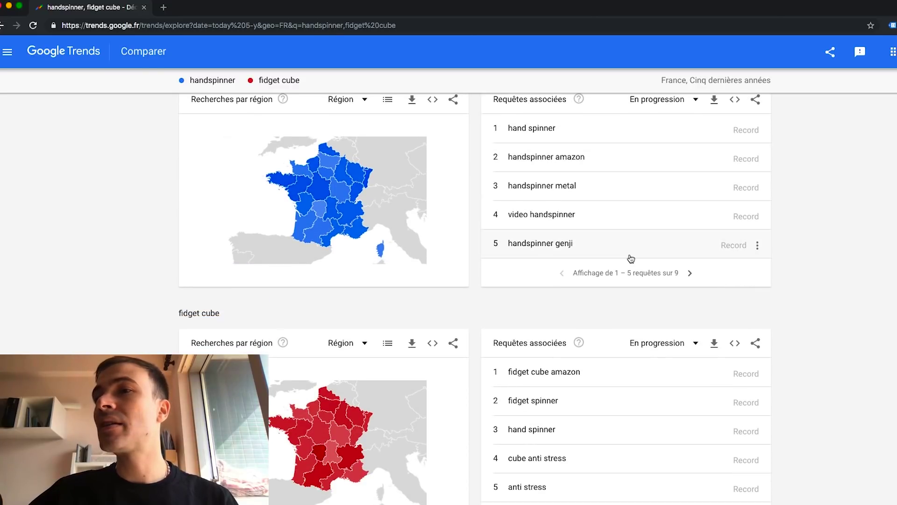
pyautogui.scroll(-1, 624, 252)
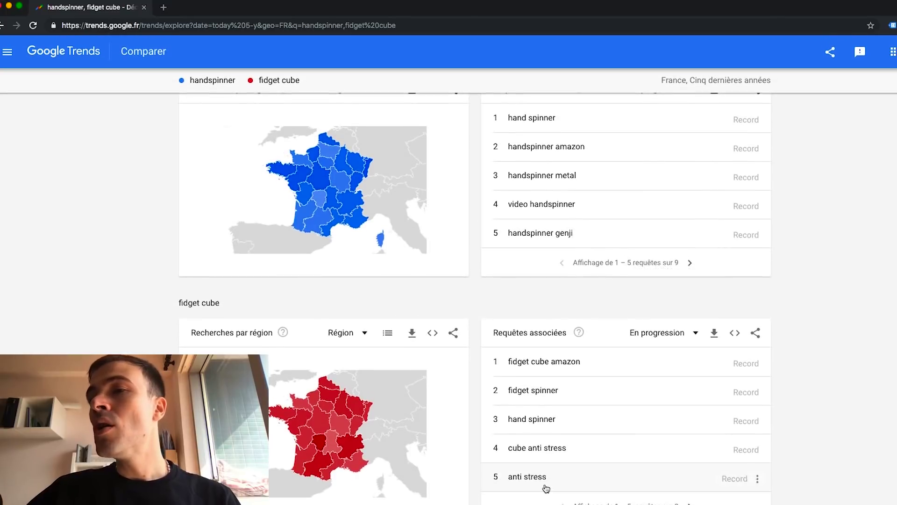
pyautogui.scroll(10, 514, 373)
# Add pêche, spelled with the circumflex accent, as a third comparison term.
pyautogui.moveTo(358, 103)
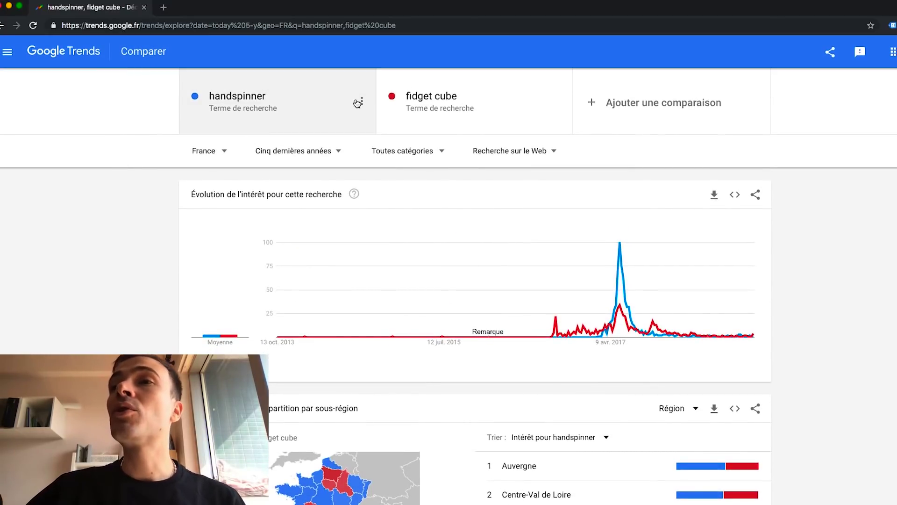
pyautogui.click(363, 102)
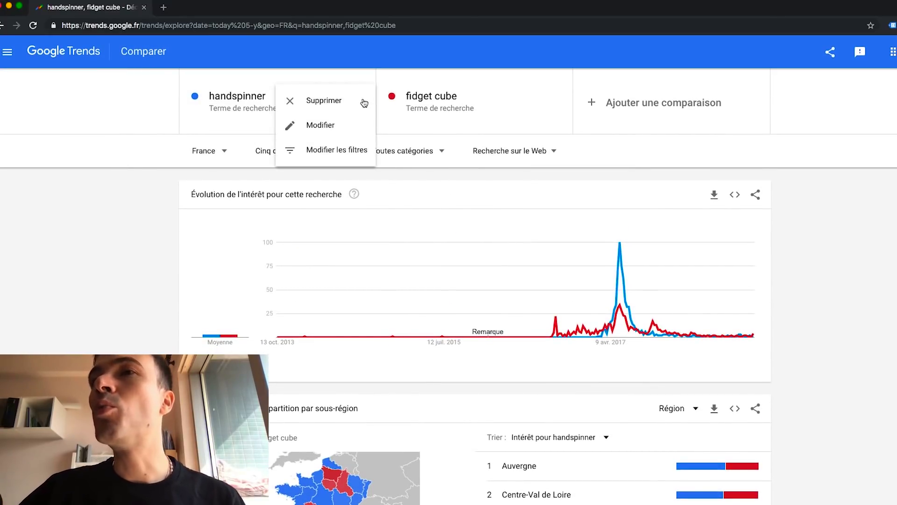
pyautogui.click(636, 107)
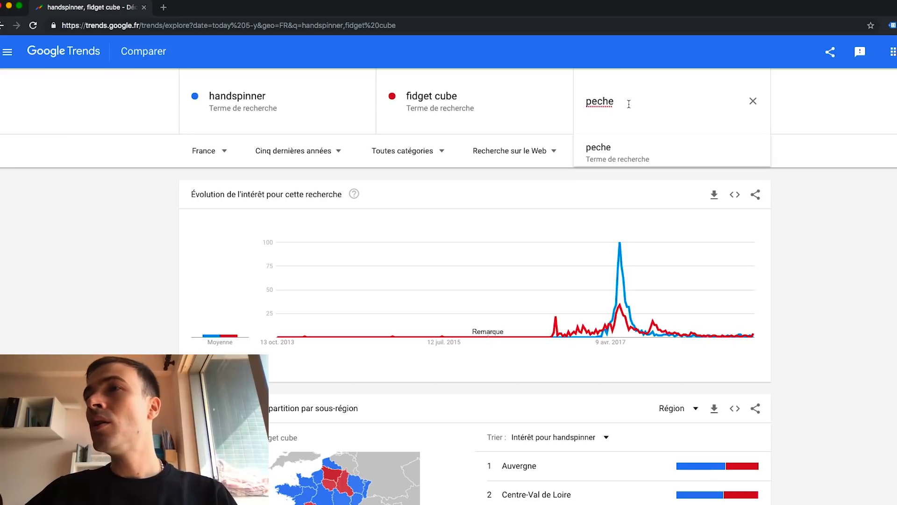
pyautogui.rightClick(599, 102)
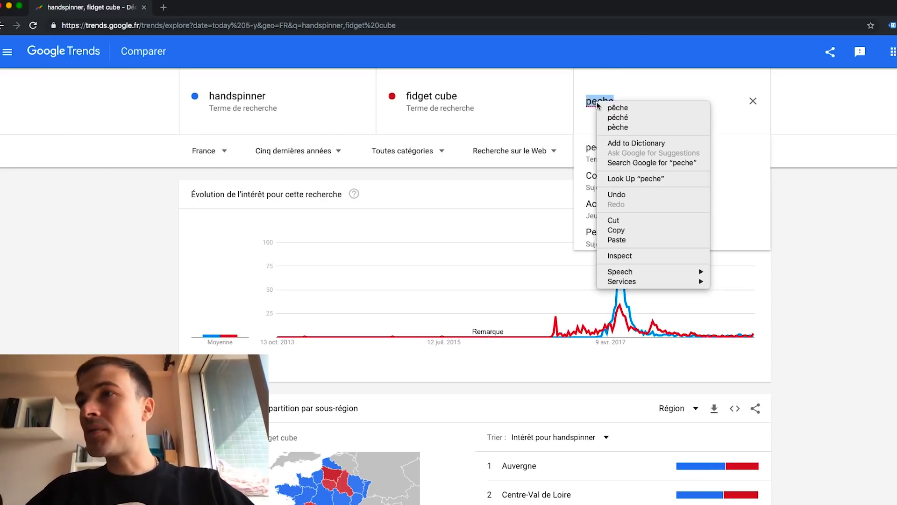
pyautogui.click(617, 108)
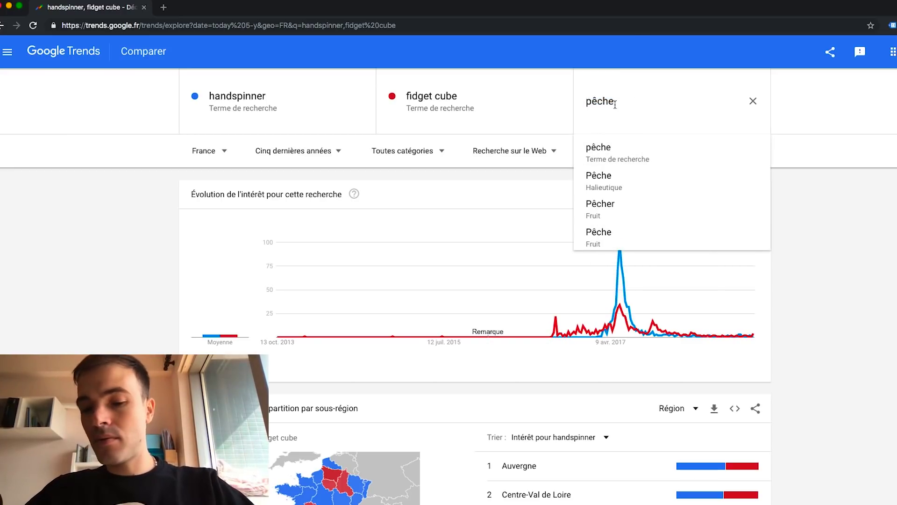
pyautogui.press('Return')
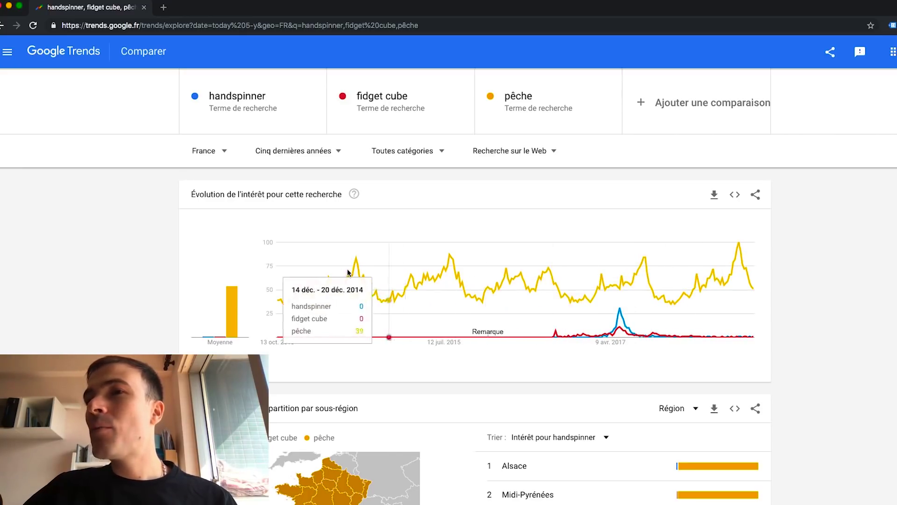
# Remove the fidget cube and handspinner terms from the comparison, keeping only pêche.
pyautogui.scroll(-1, 648, 257)
pyautogui.scroll(1, 631, 256)
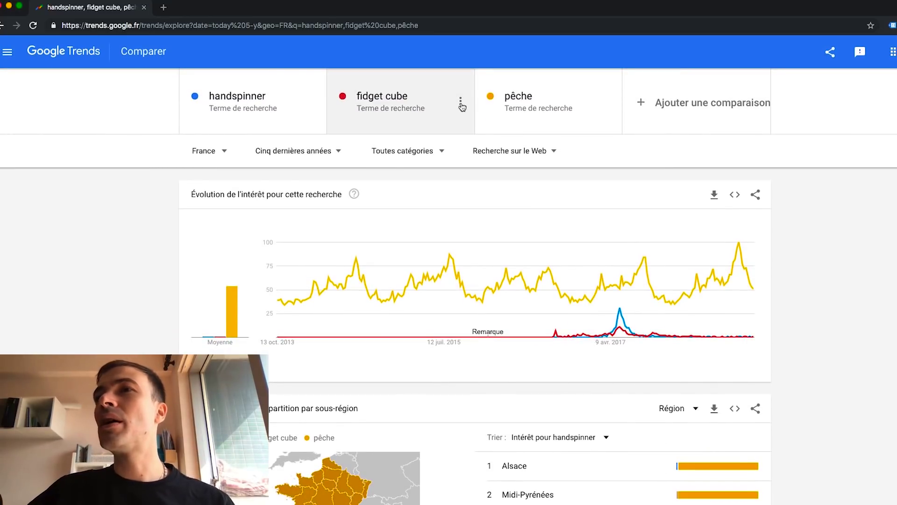
pyautogui.click(461, 104)
pyautogui.click(413, 97)
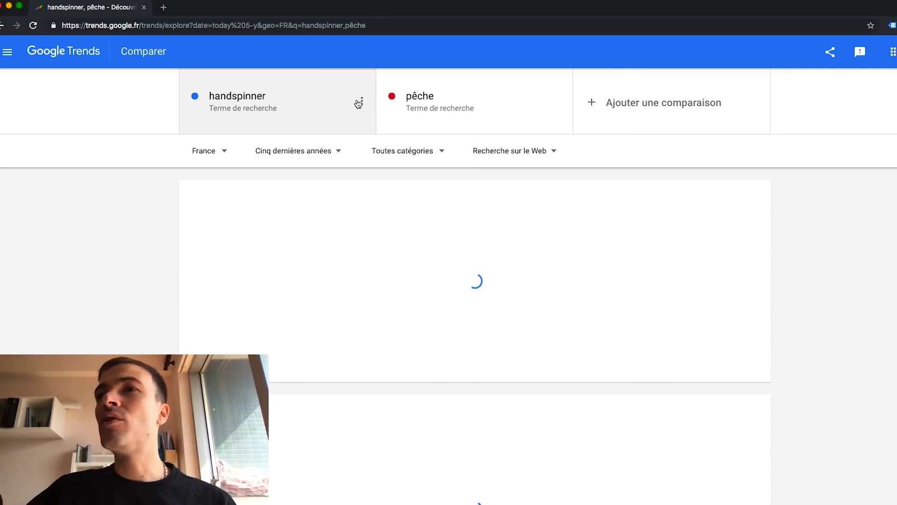
pyautogui.click(361, 101)
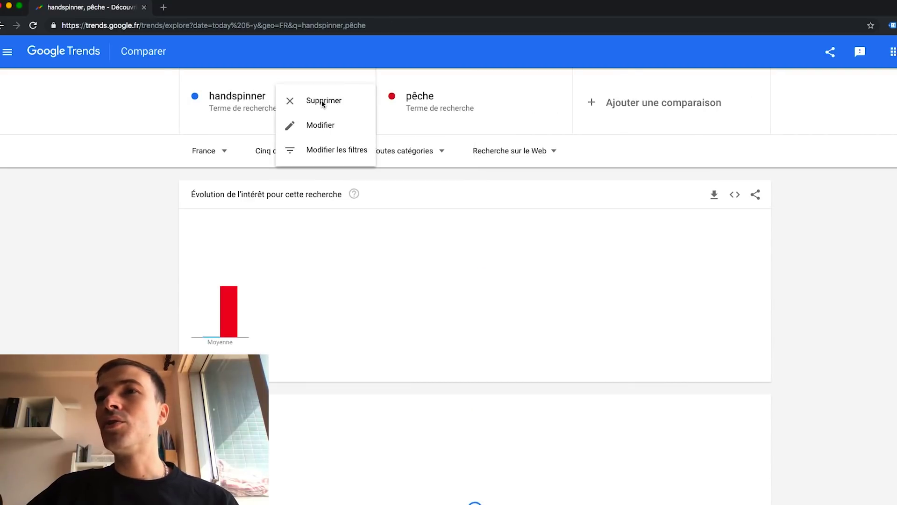
pyautogui.click(301, 101)
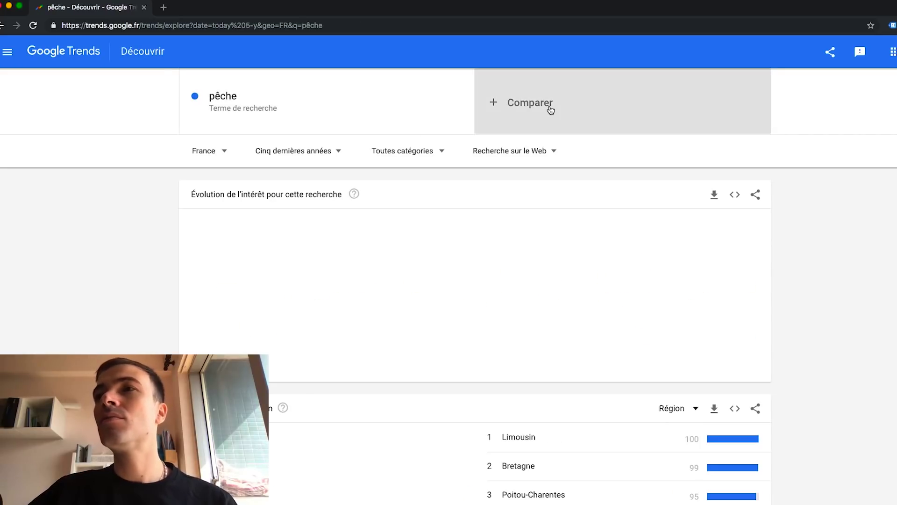
# Add the search term cyclisme as a comparison to pêche.
pyautogui.click(550, 109)
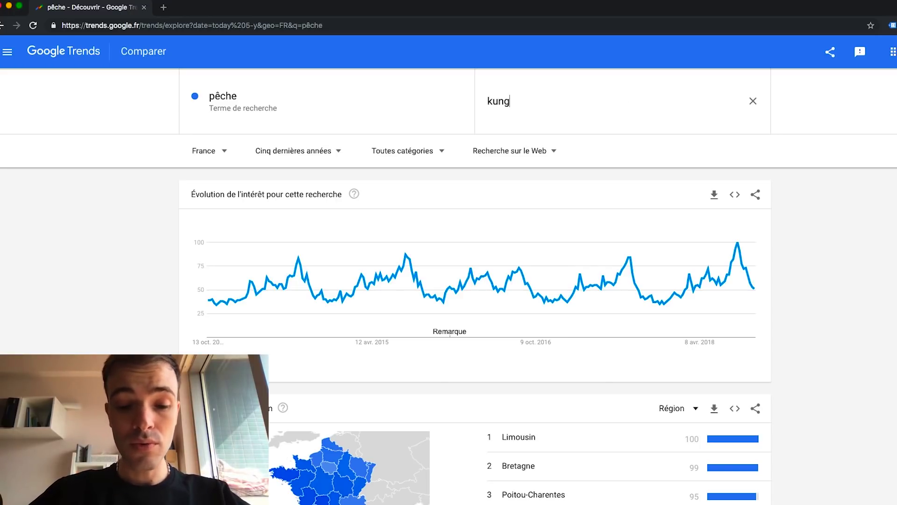
pyautogui.press('BackSpace')
pyautogui.press('BackSpace')
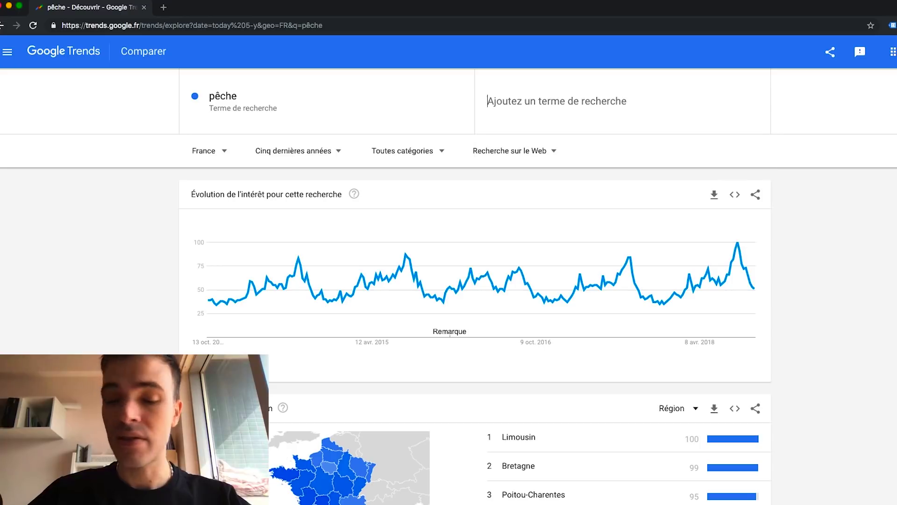
pyautogui.write('cyclisme')
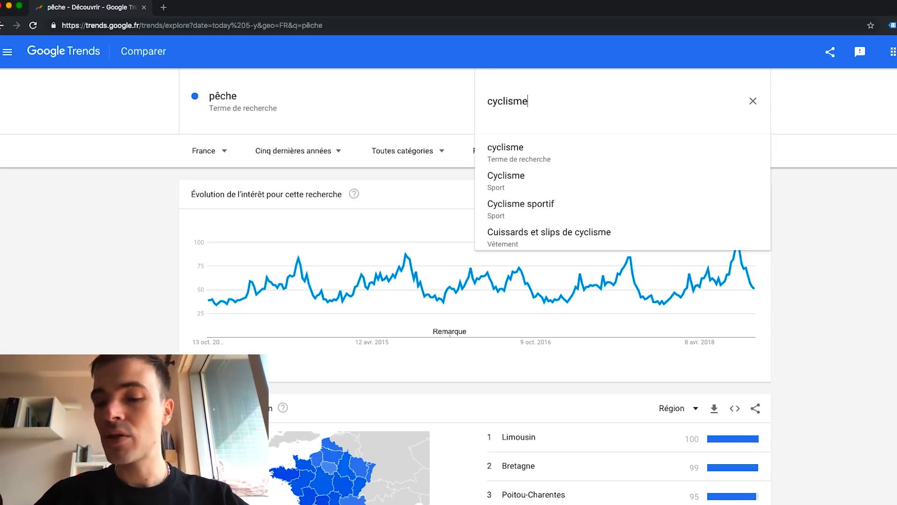
pyautogui.press('Return')
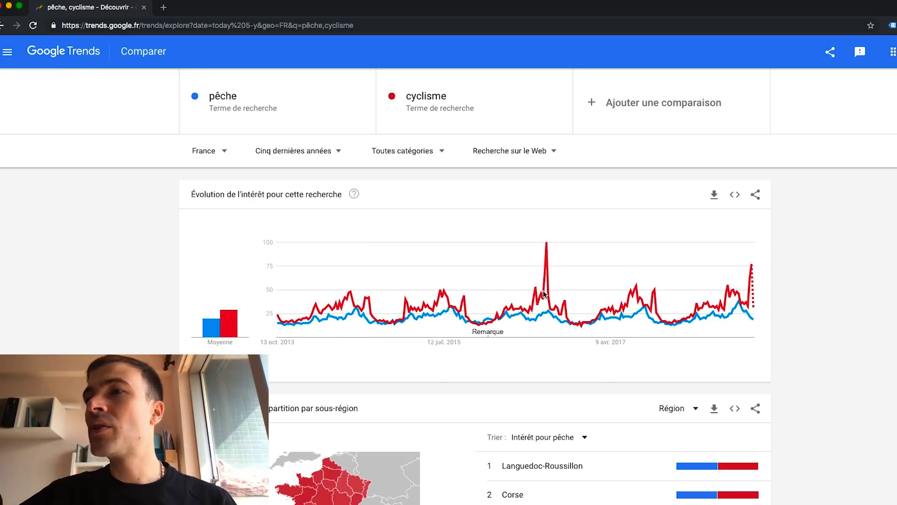
# Check the peaks in the pêche and cyclisme interest chart, and replace the cyclisme term with the sport topic Cyclisme sportif.
pyautogui.moveTo(545, 283)
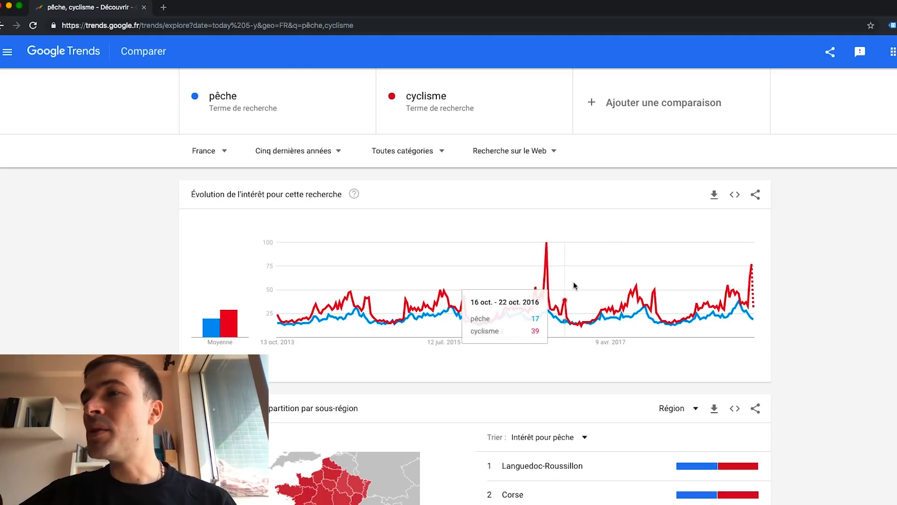
pyautogui.scroll(-2, 677, 290)
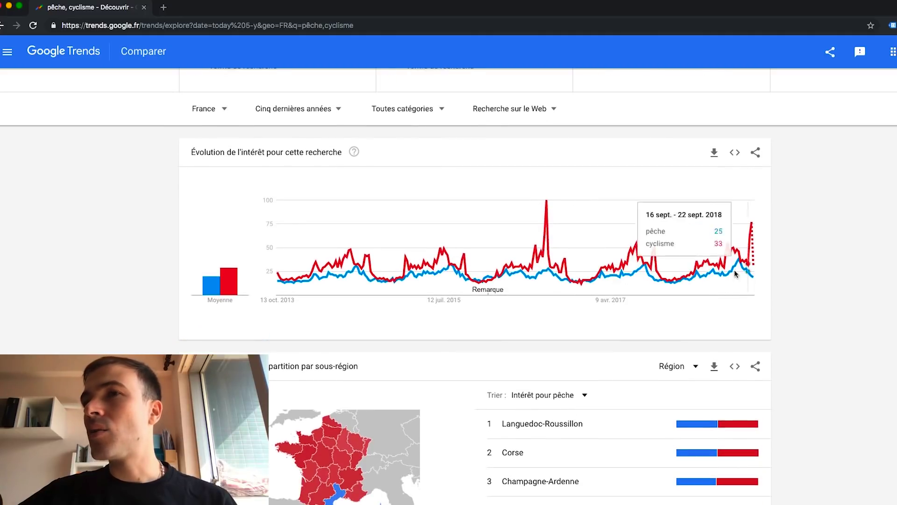
pyautogui.scroll(2, 701, 261)
pyautogui.click(443, 99)
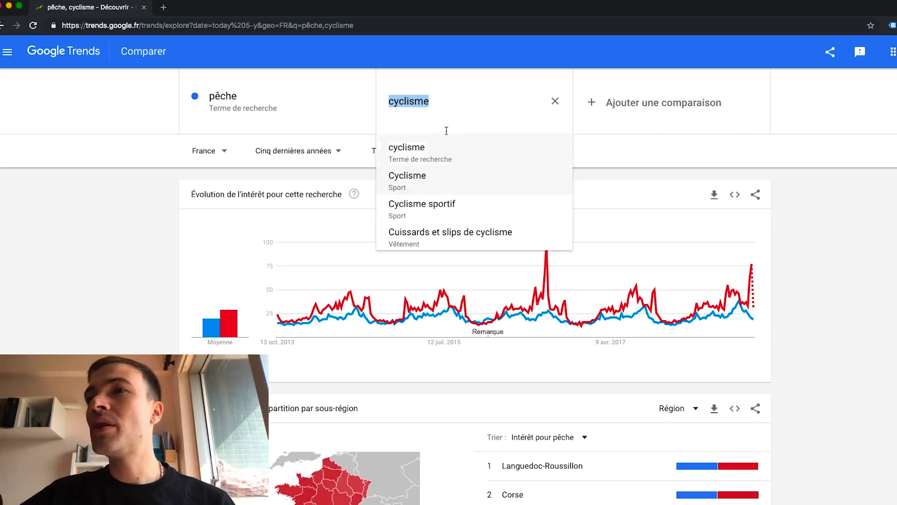
pyautogui.rightClick(428, 208)
pyautogui.click(412, 207)
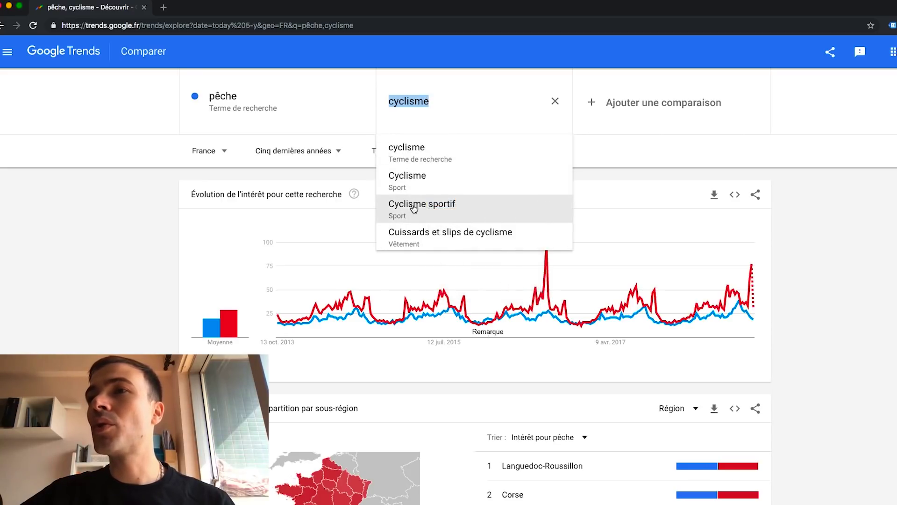
pyautogui.click(412, 208)
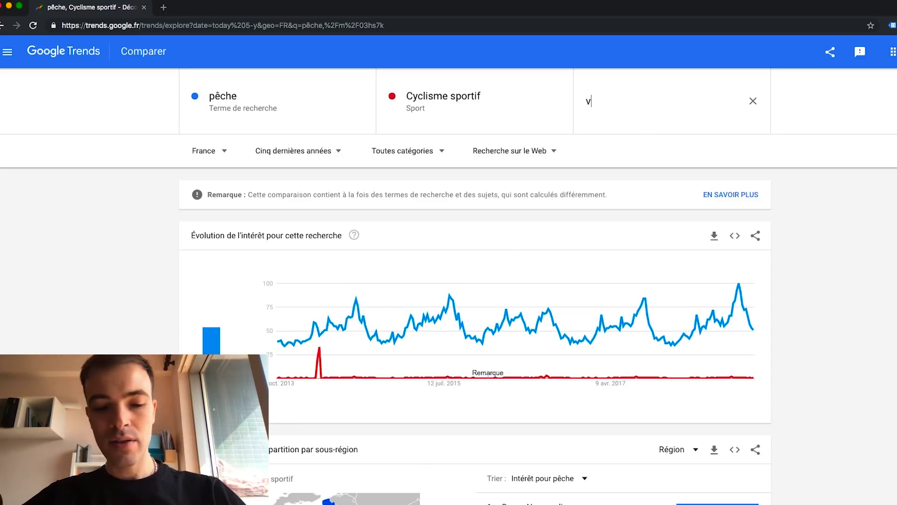
# Add vtt as a third comparison term and look over the interest chart.
pyautogui.press('Return')
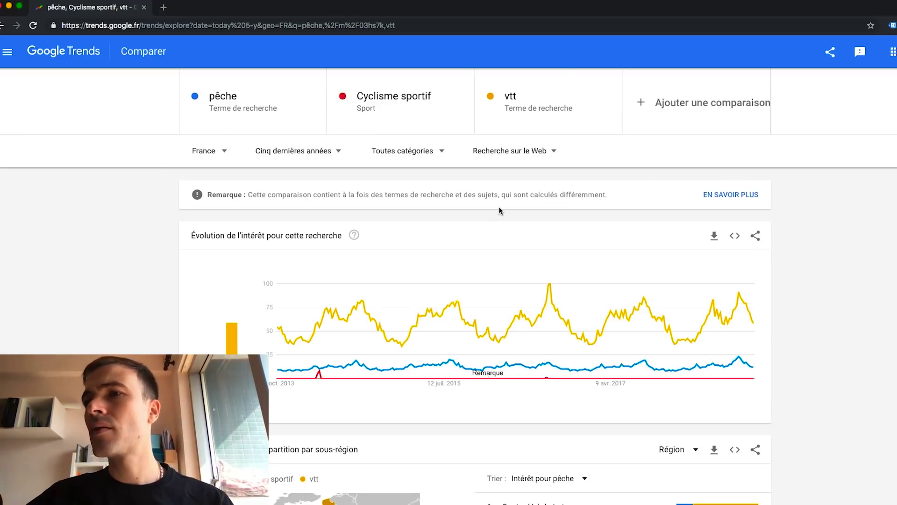
pyautogui.scroll(-1, 467, 234)
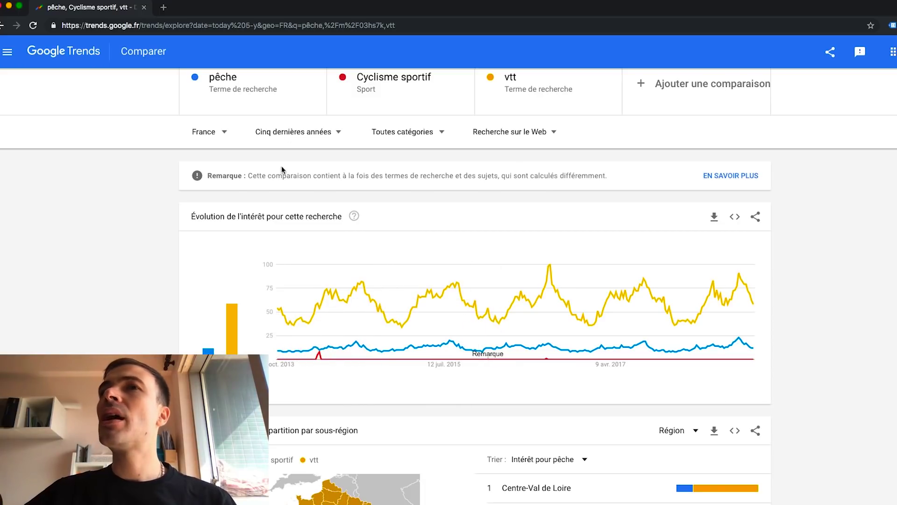
pyautogui.scroll(1, 371, 136)
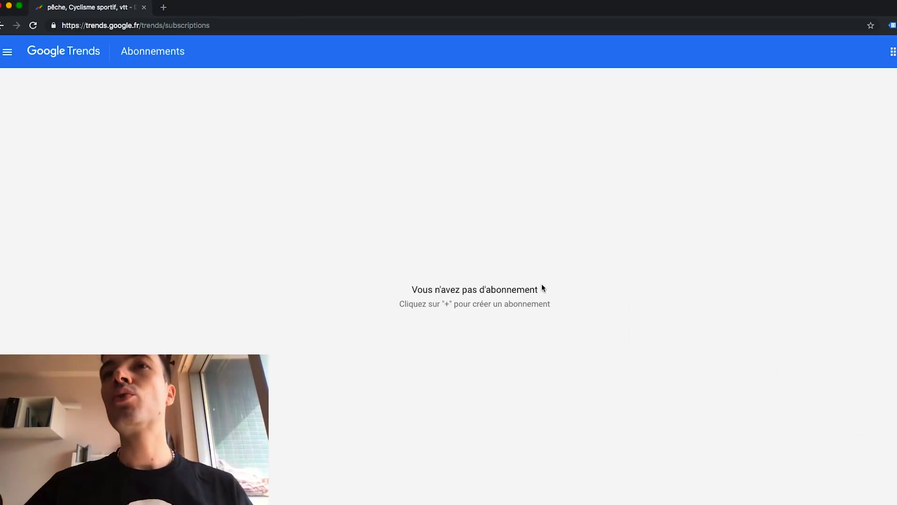
# Start a new theme subscription on the notifications page for the search term peche.
pyautogui.click(7, 52)
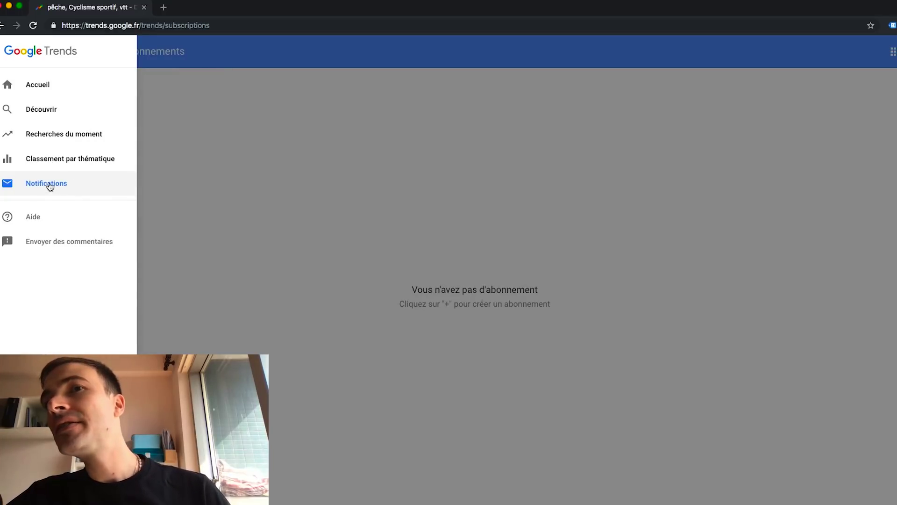
pyautogui.click(307, 164)
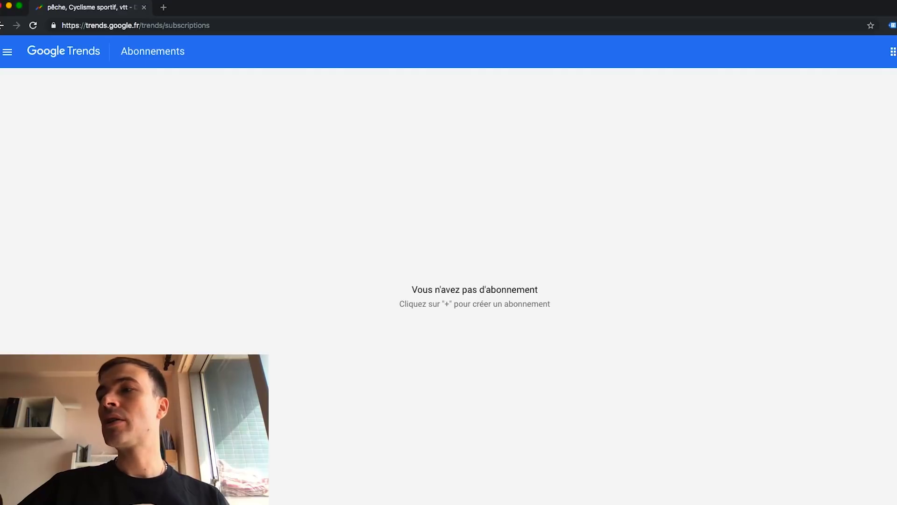
pyautogui.click(893, 499)
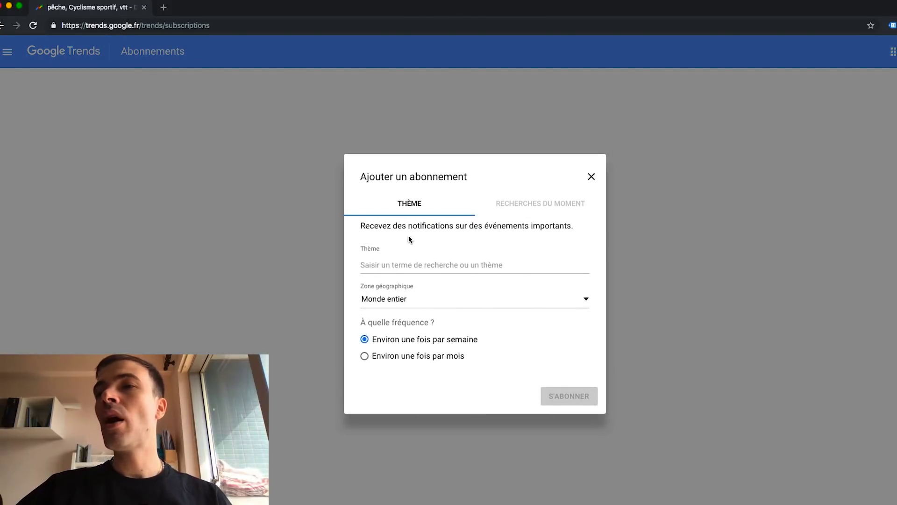
pyautogui.click(415, 266)
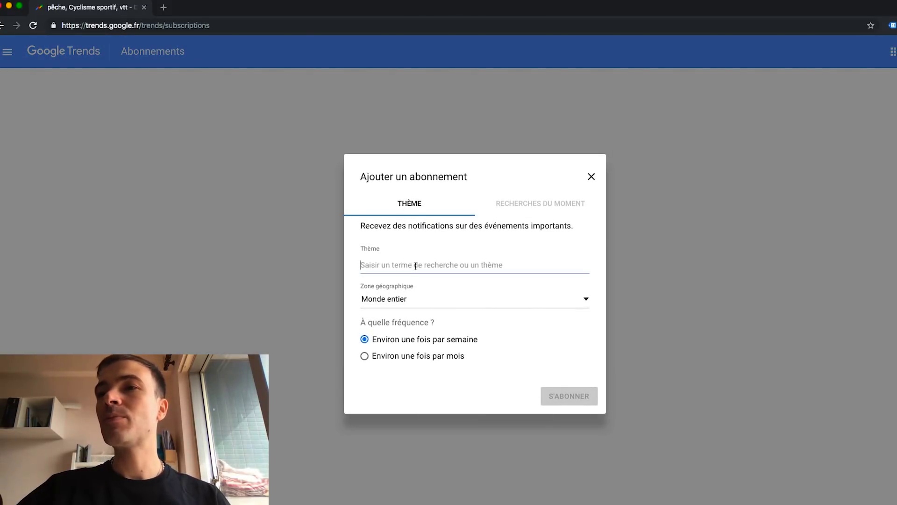
pyautogui.write('p')
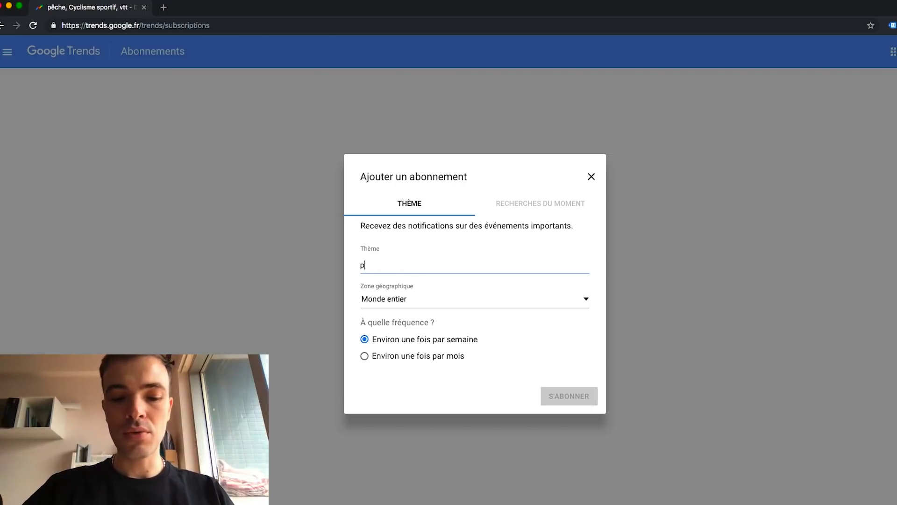
pyautogui.write('eche')
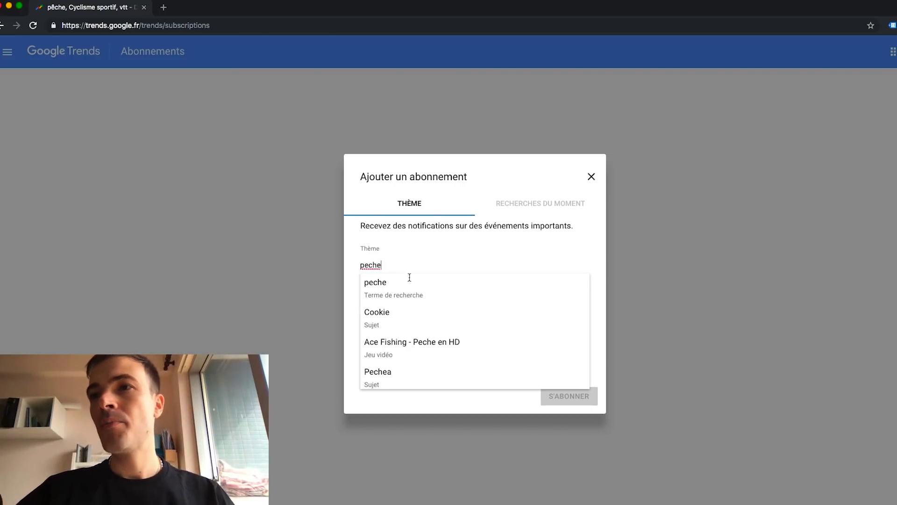
pyautogui.click(398, 286)
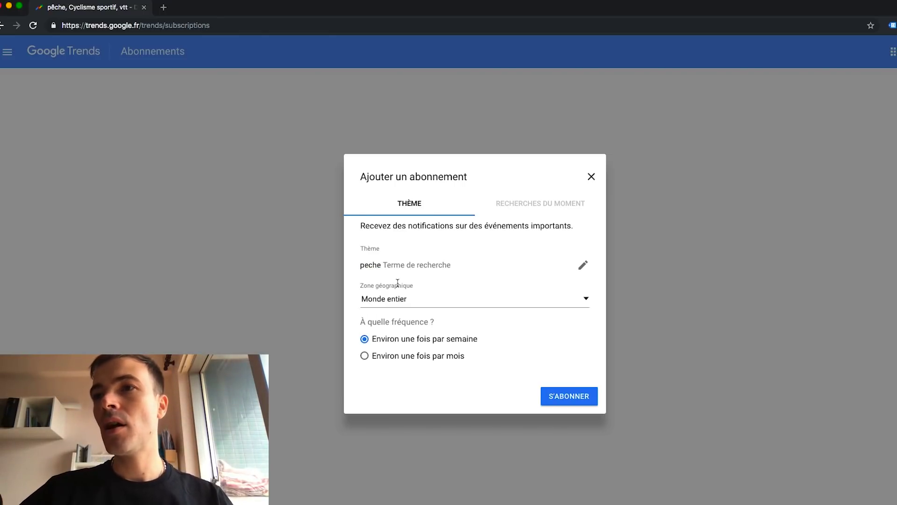
# Set the geographic area of the peche subscription to France.
pyautogui.click(422, 301)
pyautogui.write('fr')
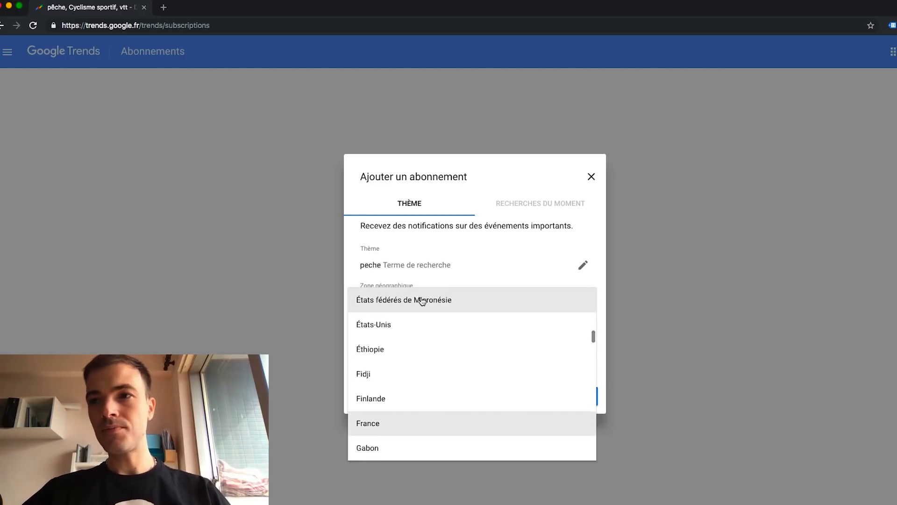
pyautogui.press('Return')
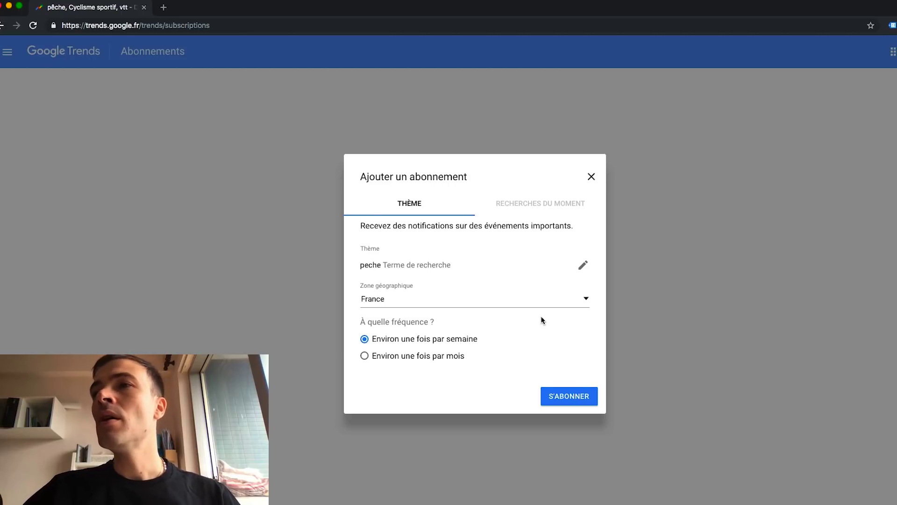
# Switch the new subscription to trending searches (Recherches du moment) and set its frequency to once a week.
pyautogui.click(522, 209)
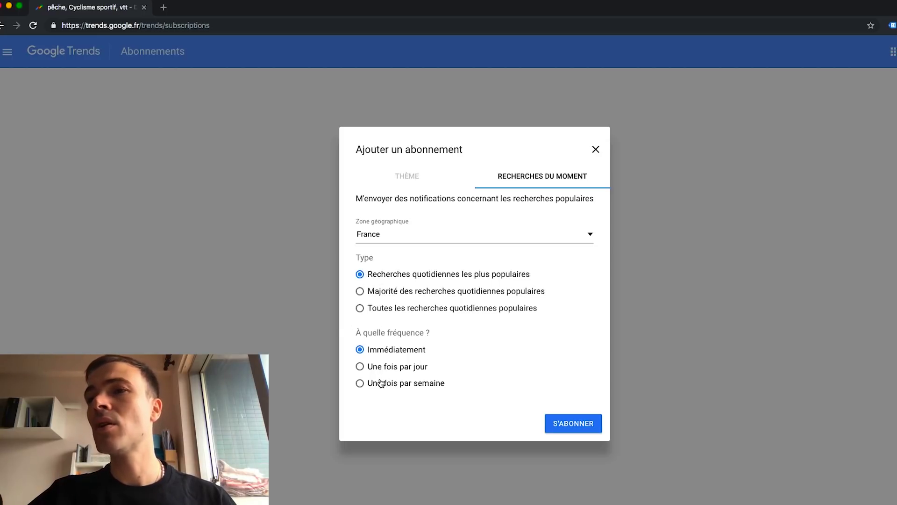
pyautogui.click(409, 384)
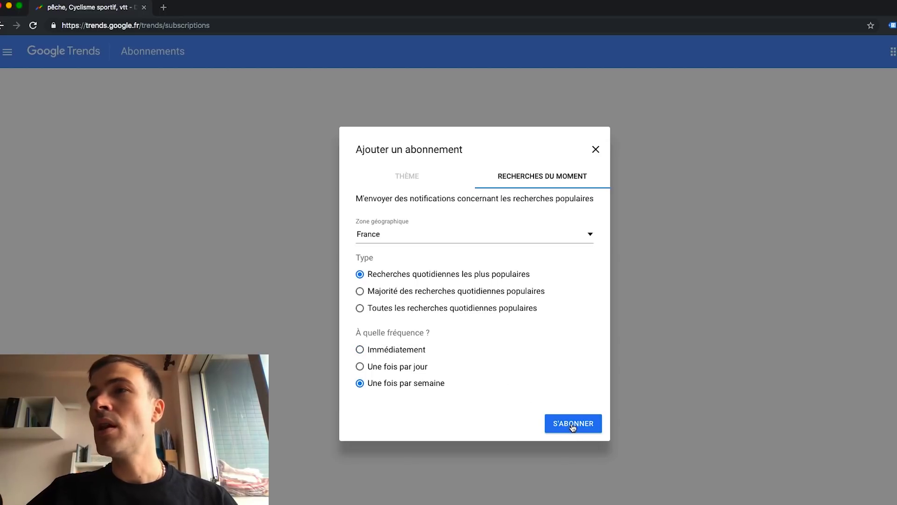
pyautogui.rightClick(555, 420)
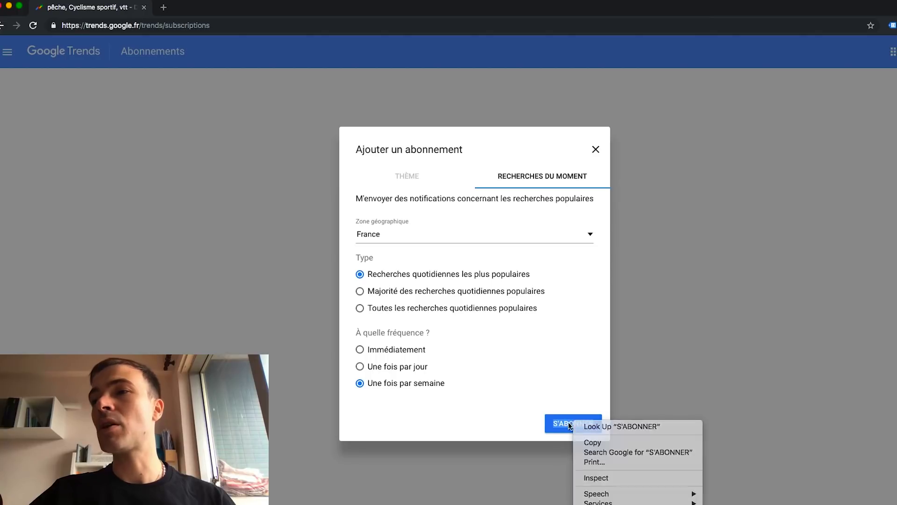
pyautogui.press('Escape')
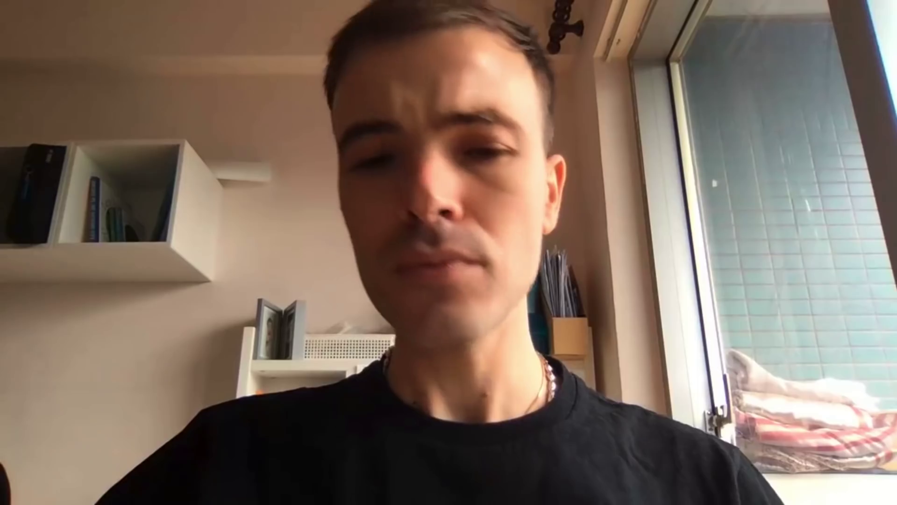